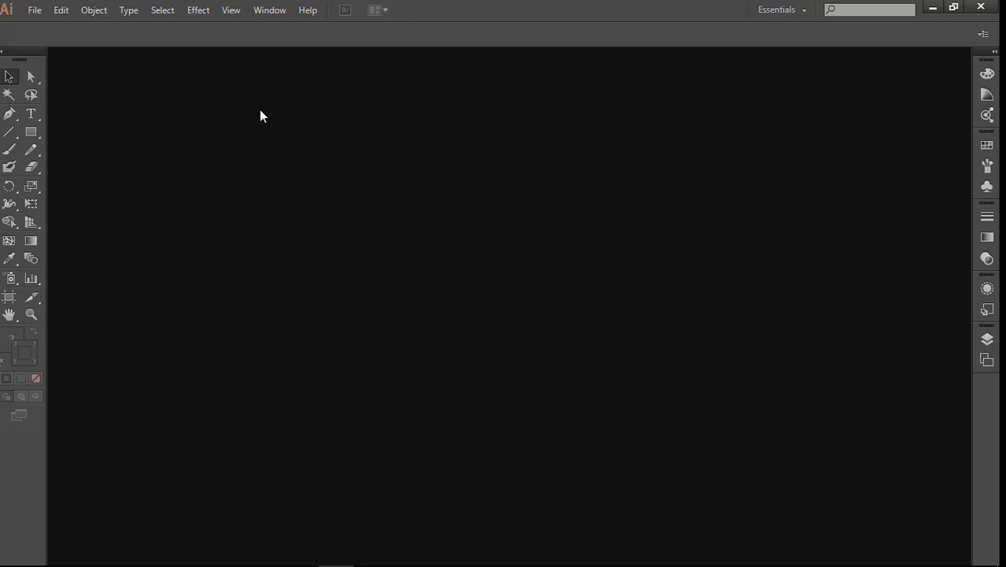
Step: Switch to the Essentials workspace and reset it to its default layout
click(267, 11)
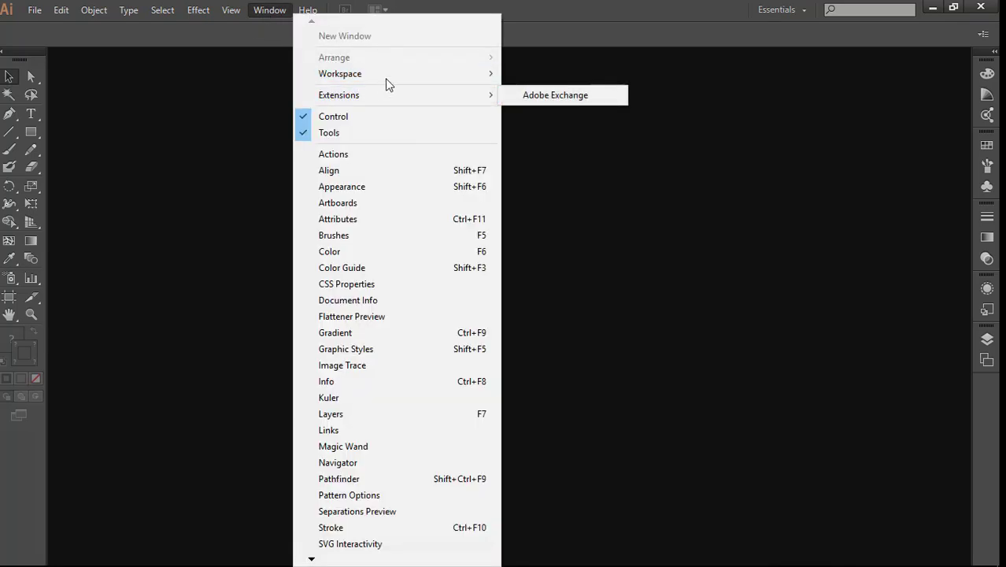
mouse_move(398, 73)
click(535, 90)
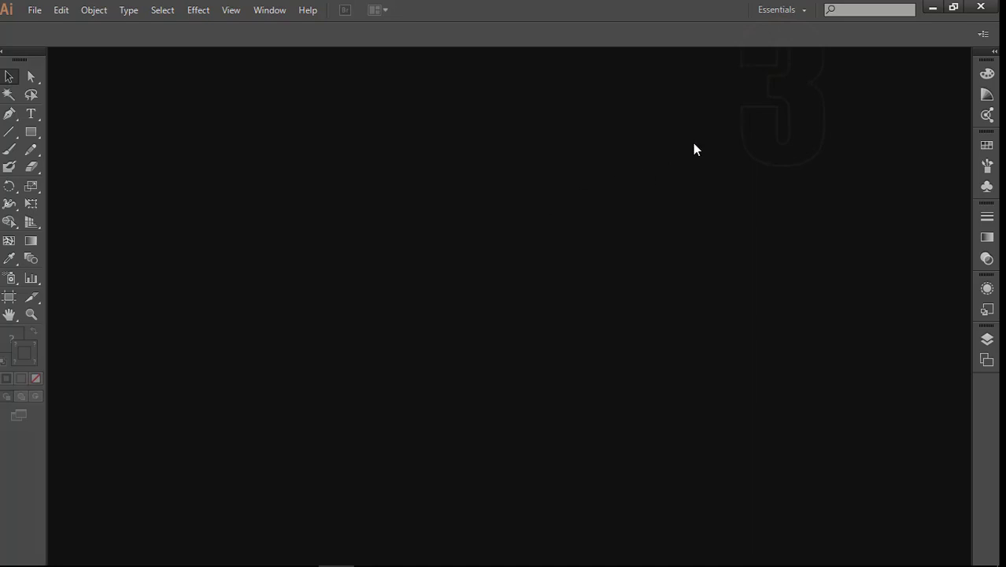
click(269, 11)
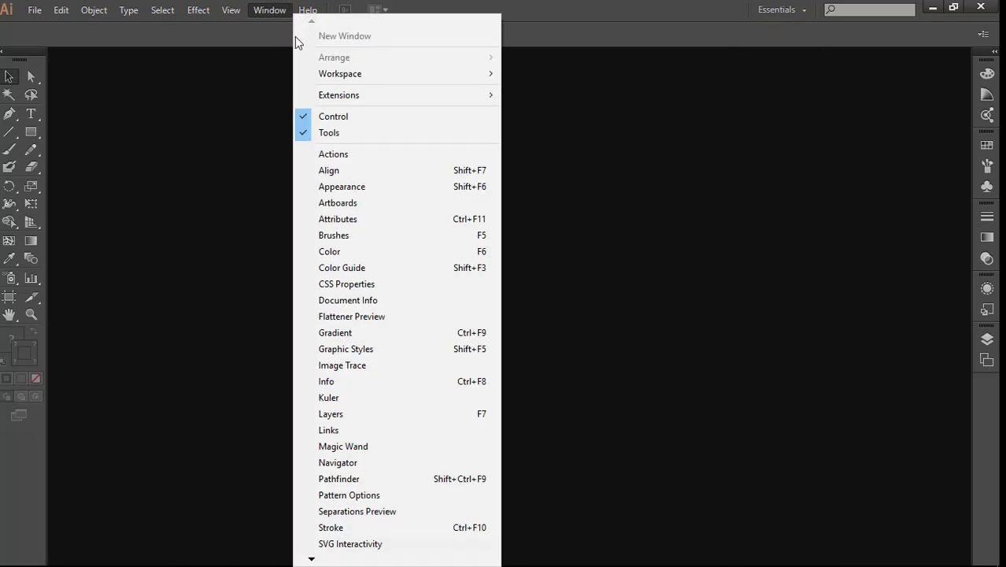
mouse_move(342, 76)
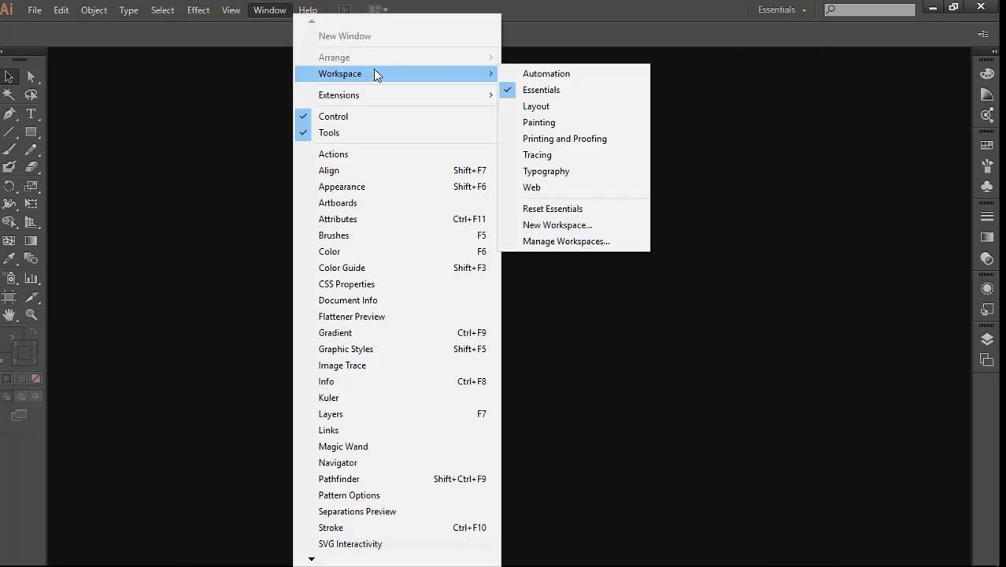
click(577, 209)
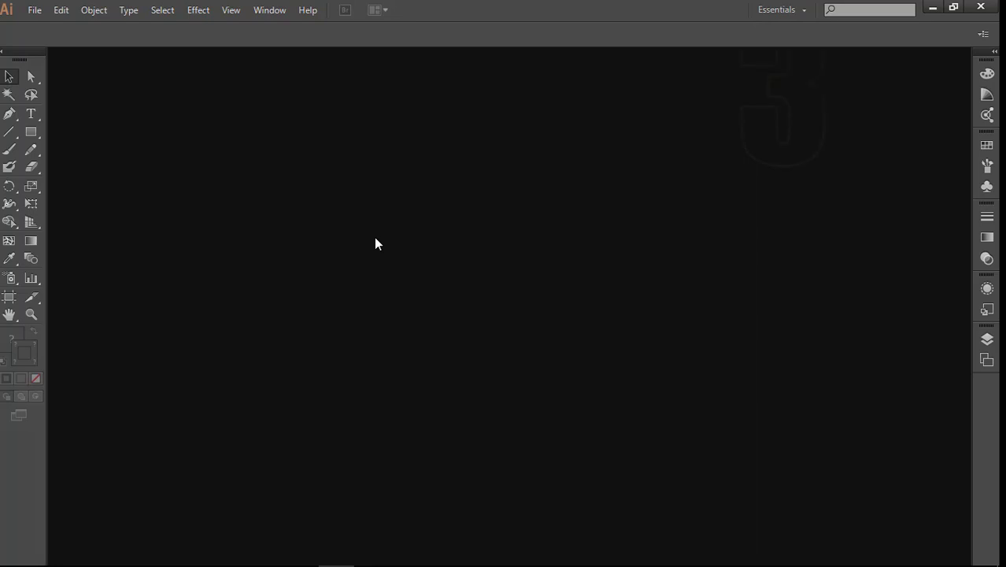
Step: Try a custom 45% interface brightness in the User Interface preferences, and set the brightness to Medium Dark
click(64, 12)
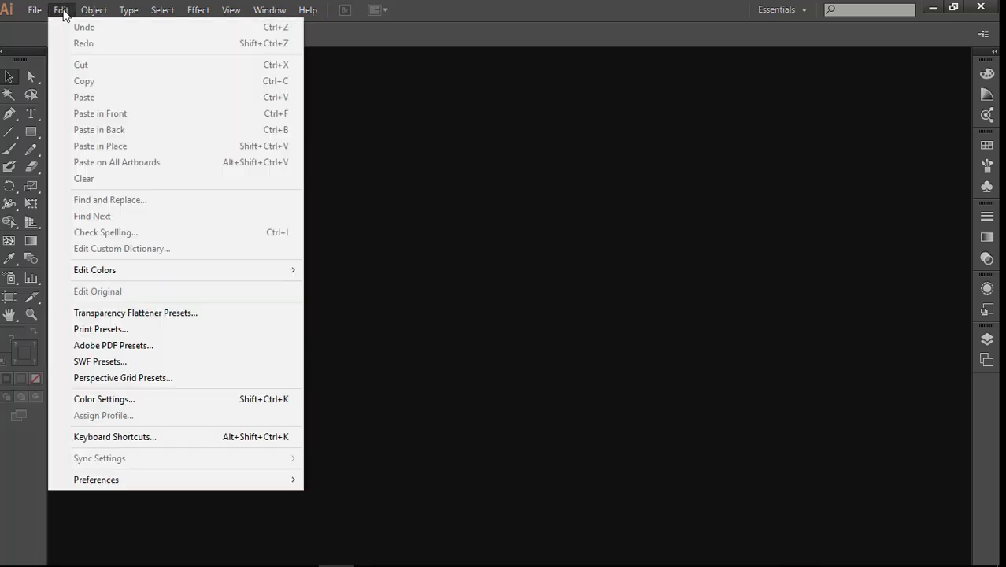
mouse_move(282, 485)
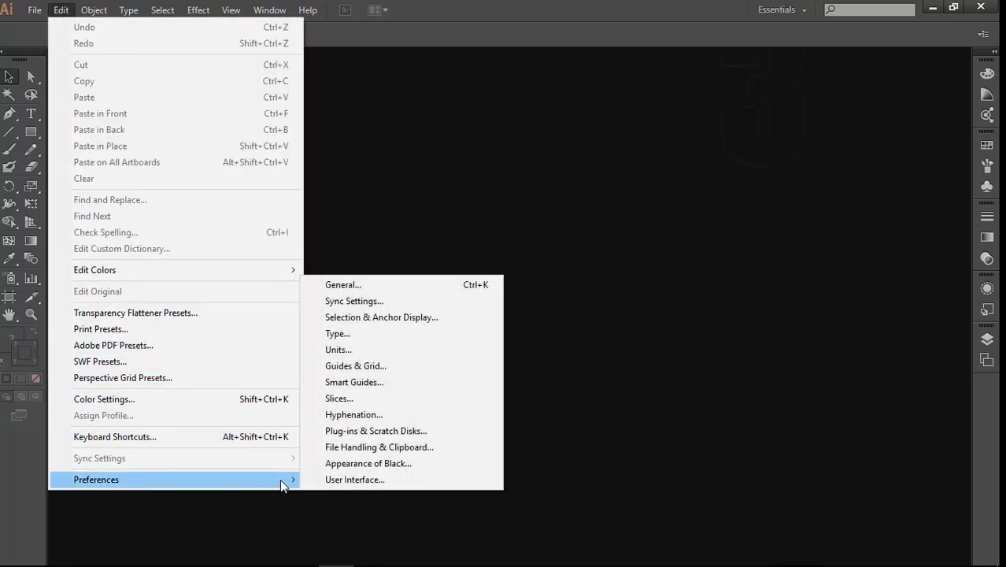
click(364, 479)
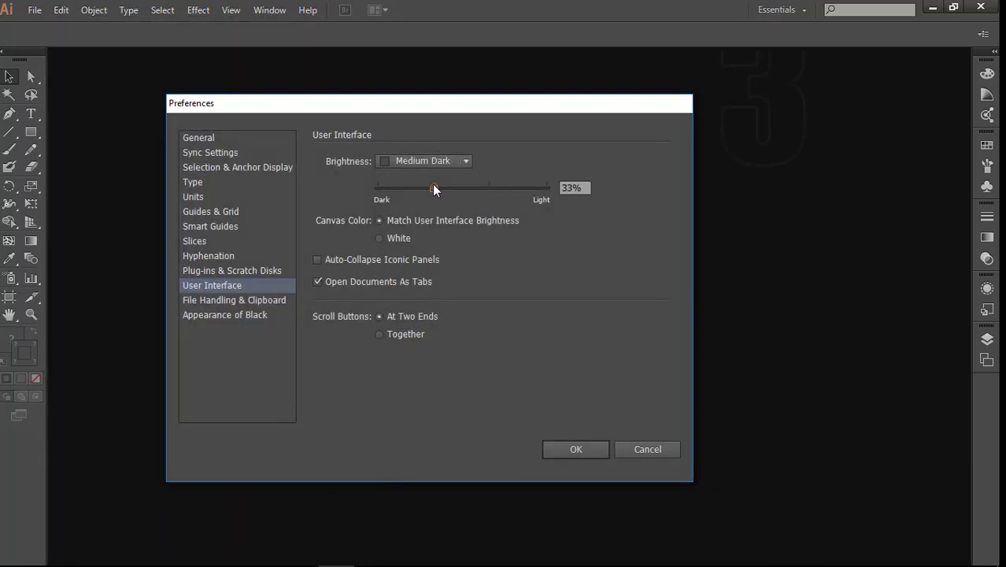
drag(432, 183, 455, 191)
click(463, 160)
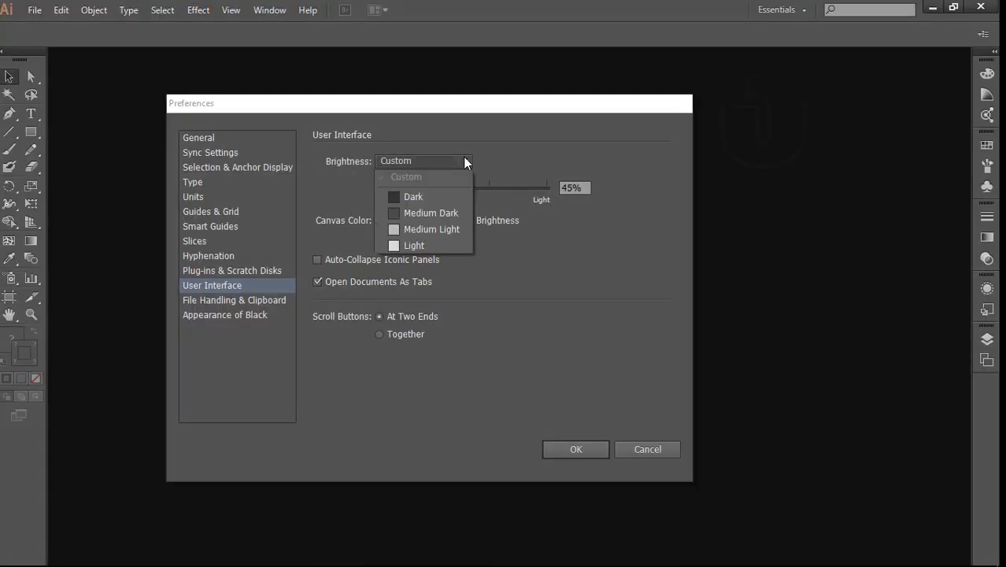
click(438, 214)
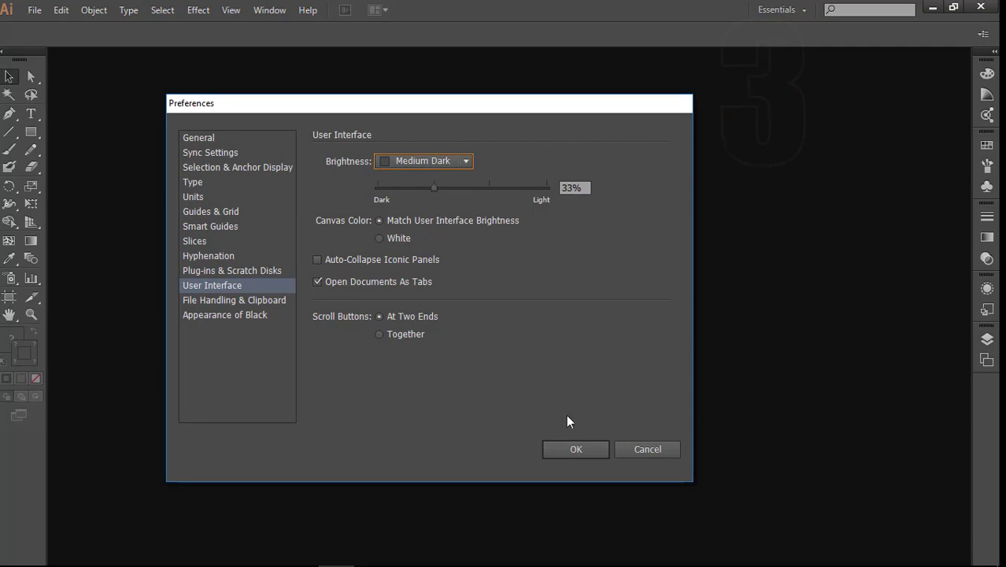
click(574, 449)
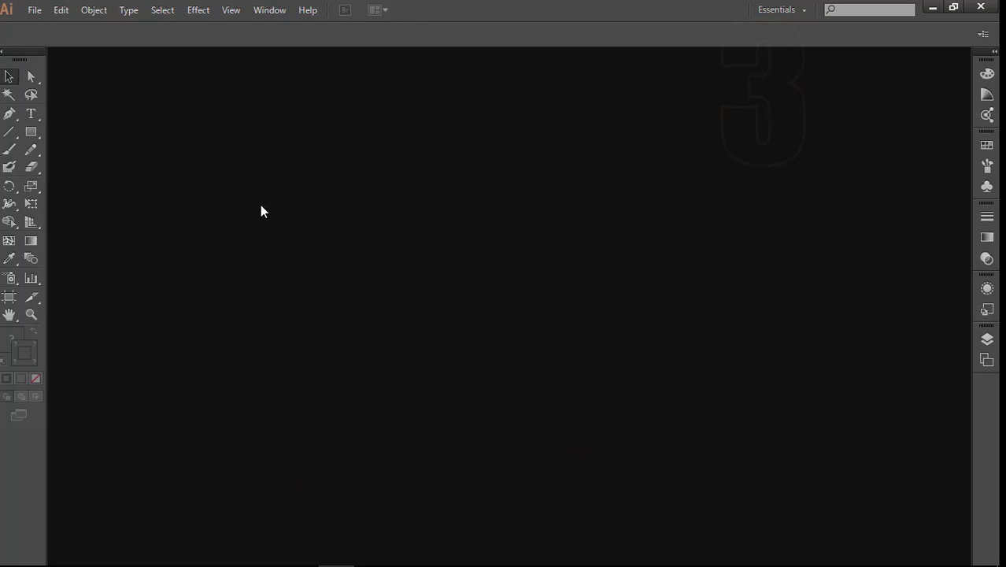
Step: Open Introduction.ai from the Introduction folder inside the Project folder on the desktop
click(932, 8)
drag(256, 287, 315, 140)
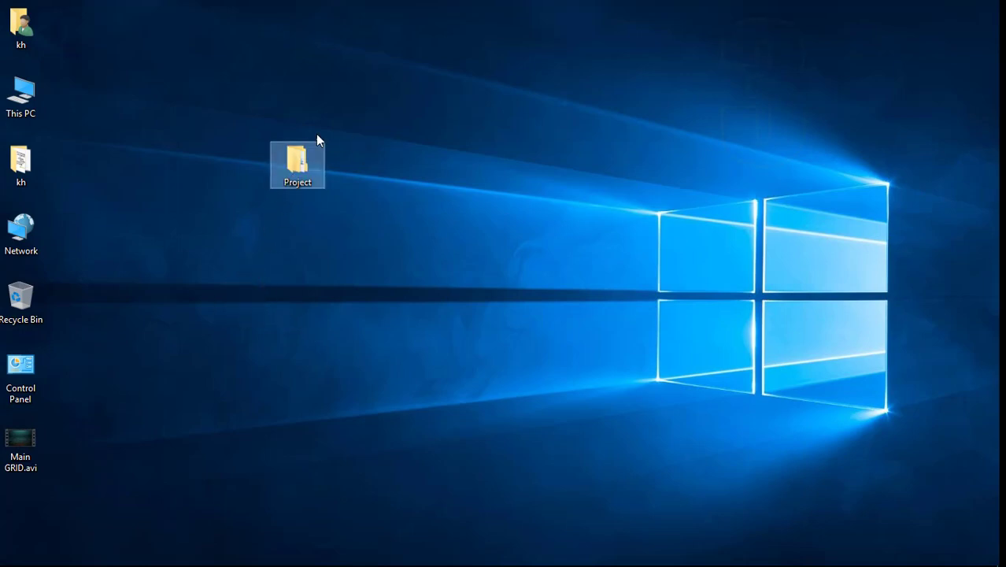
double_click(295, 165)
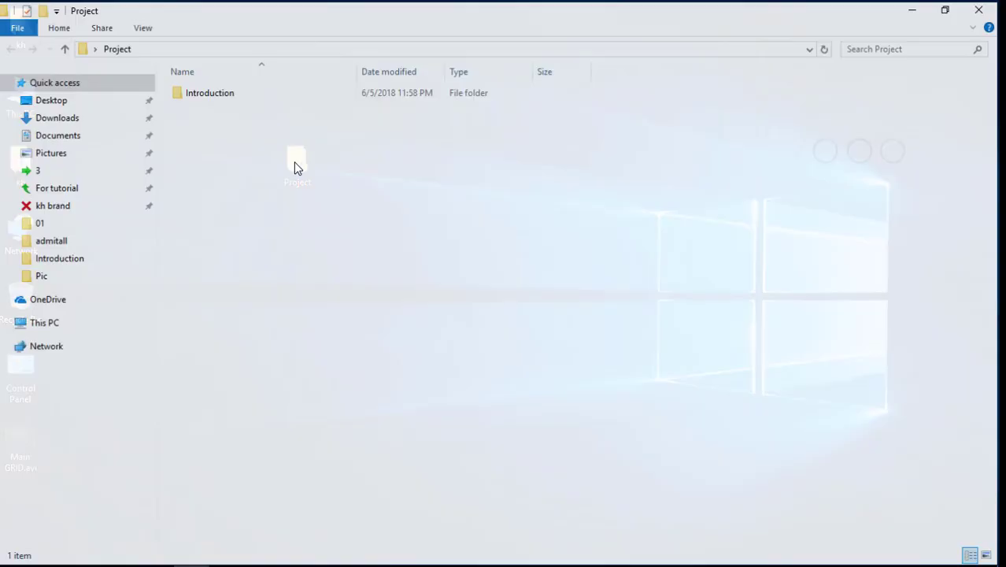
double_click(208, 93)
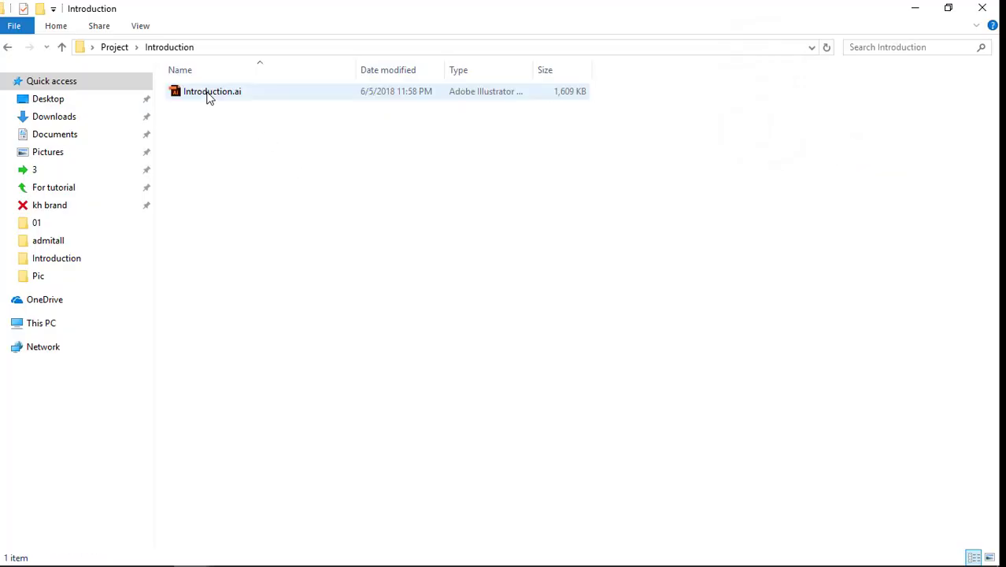
double_click(209, 93)
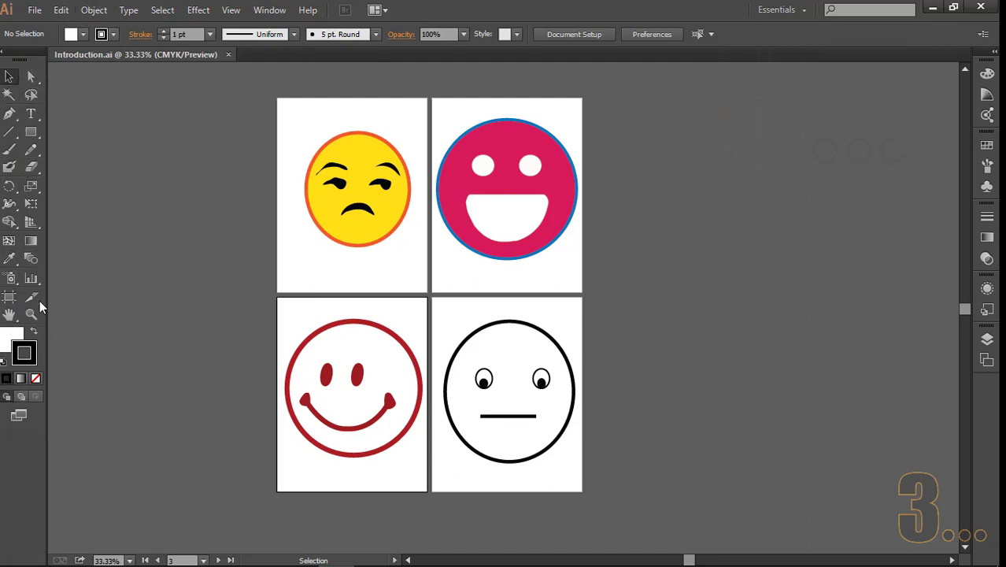
Step: Activate the basic tools in turn to look them over: Pen, Direct Selection, Eyedropper, Line Segment, Rectangle, Paintbrush, Selection and Type
click(9, 116)
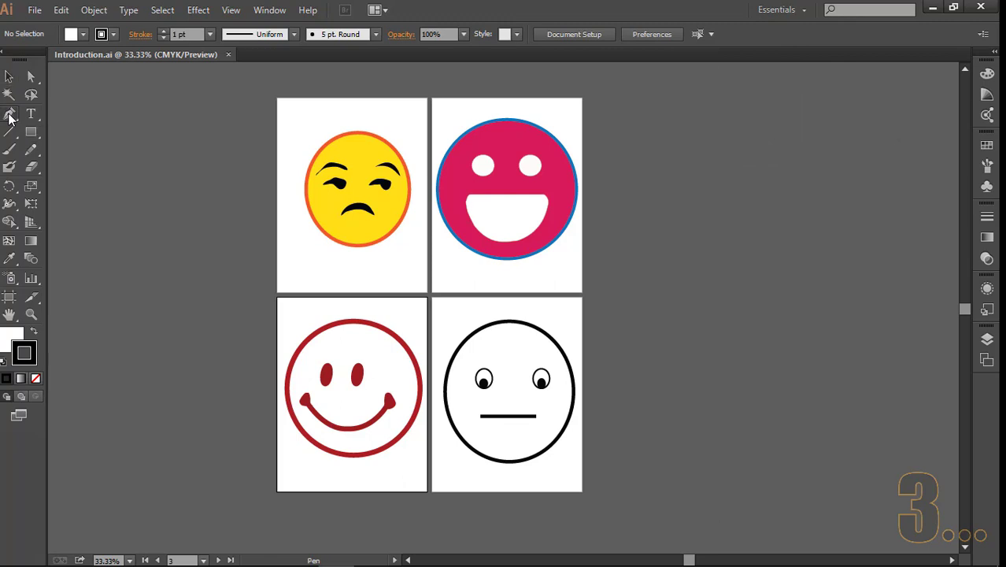
click(31, 76)
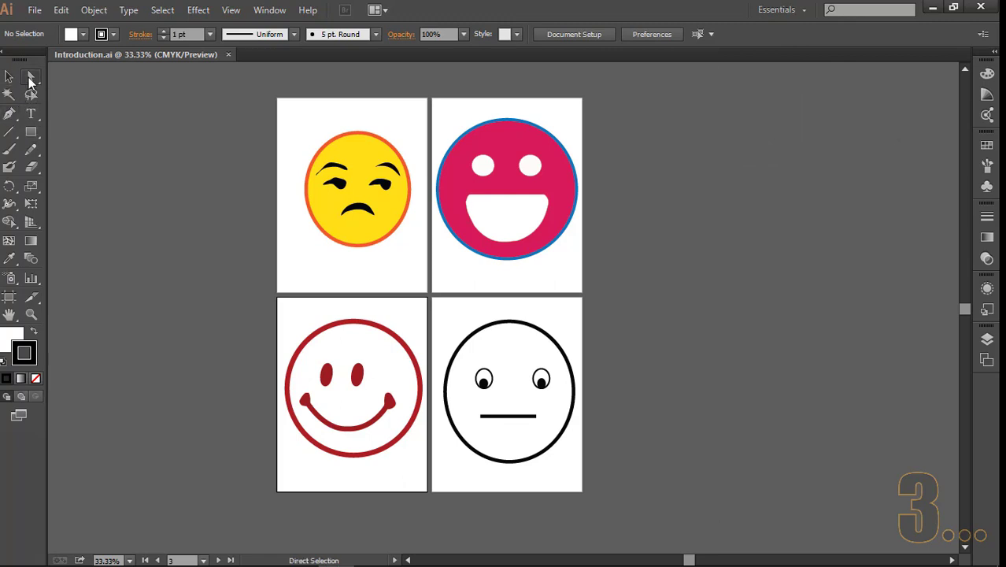
click(10, 261)
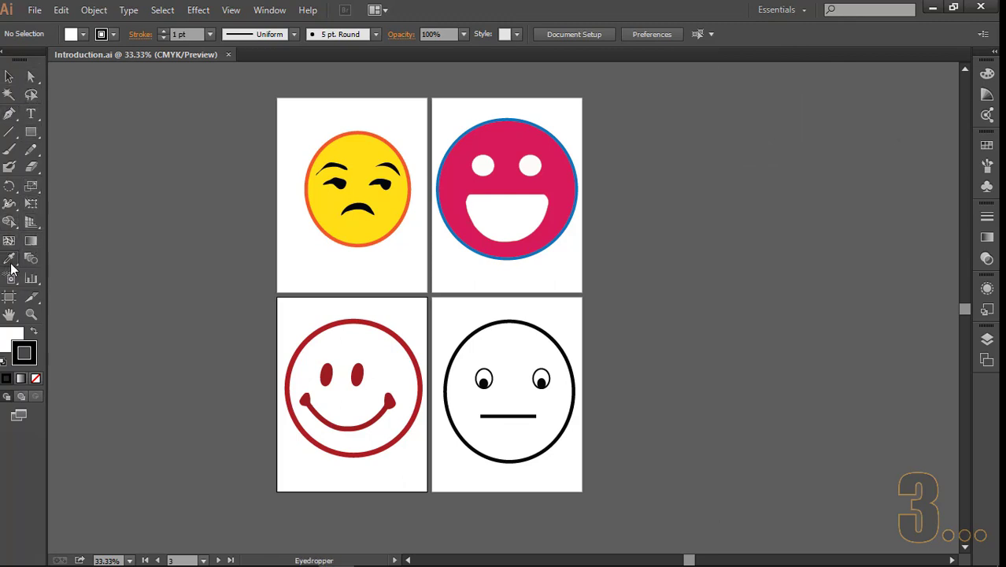
click(10, 134)
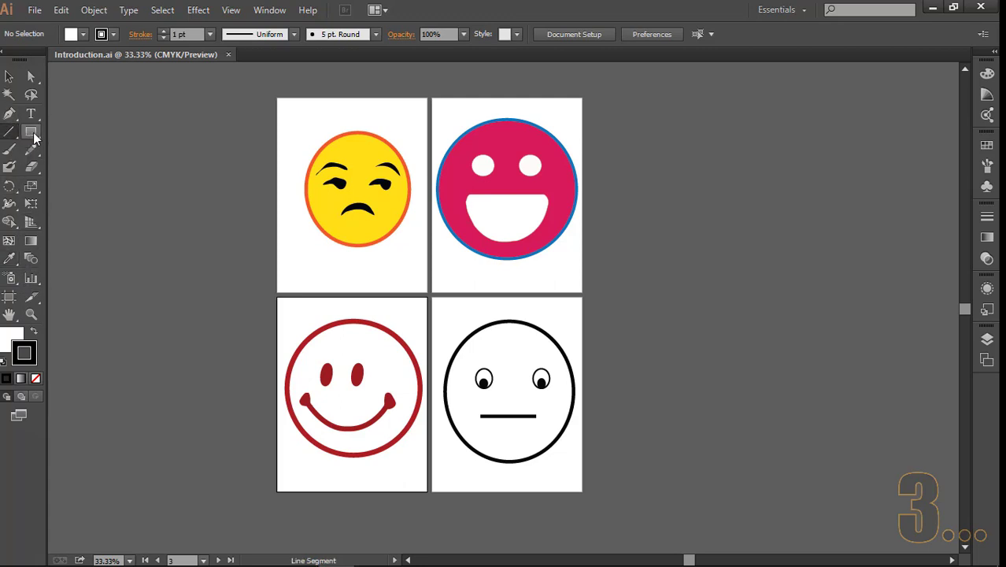
click(34, 137)
click(12, 152)
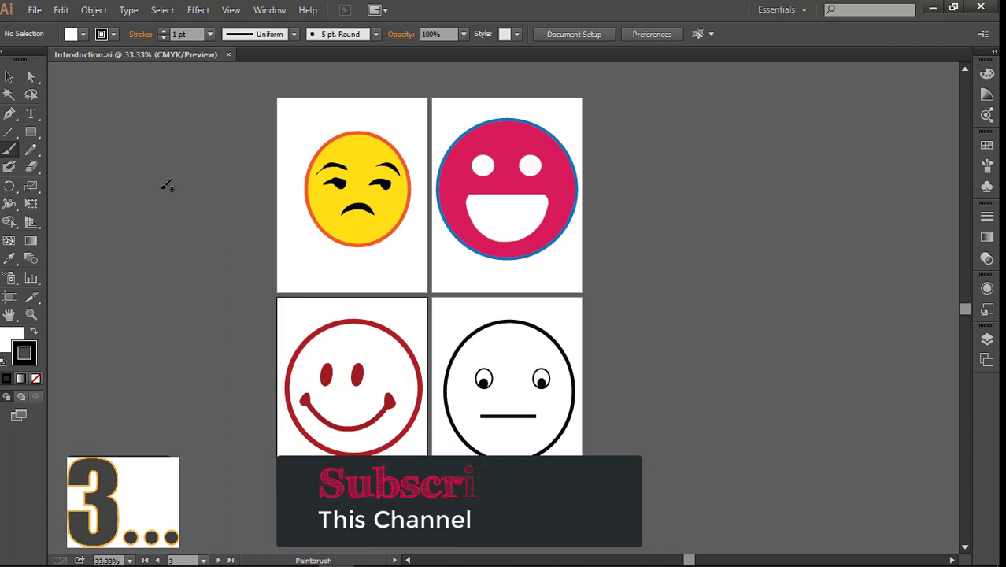
click(8, 76)
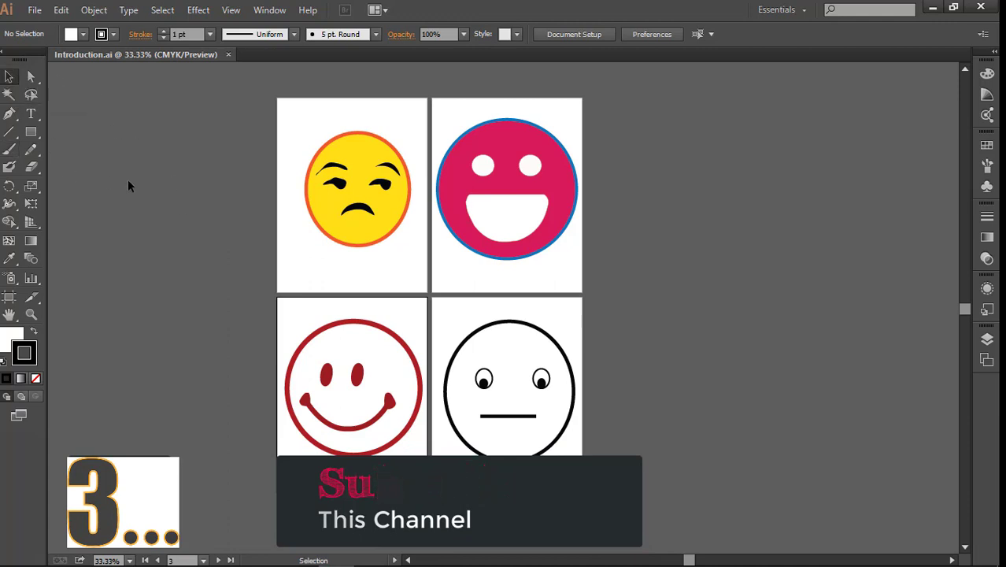
click(31, 113)
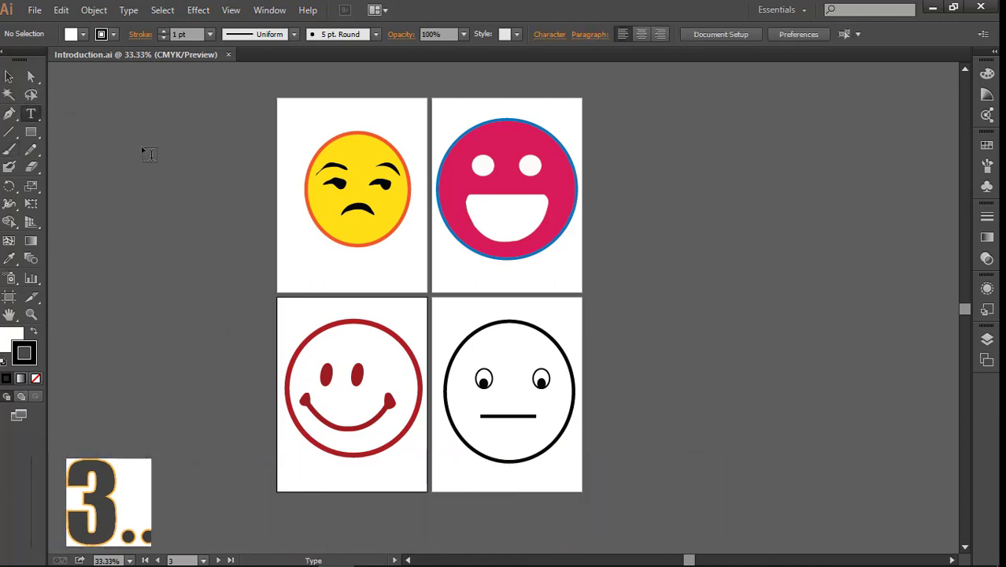
click(30, 77)
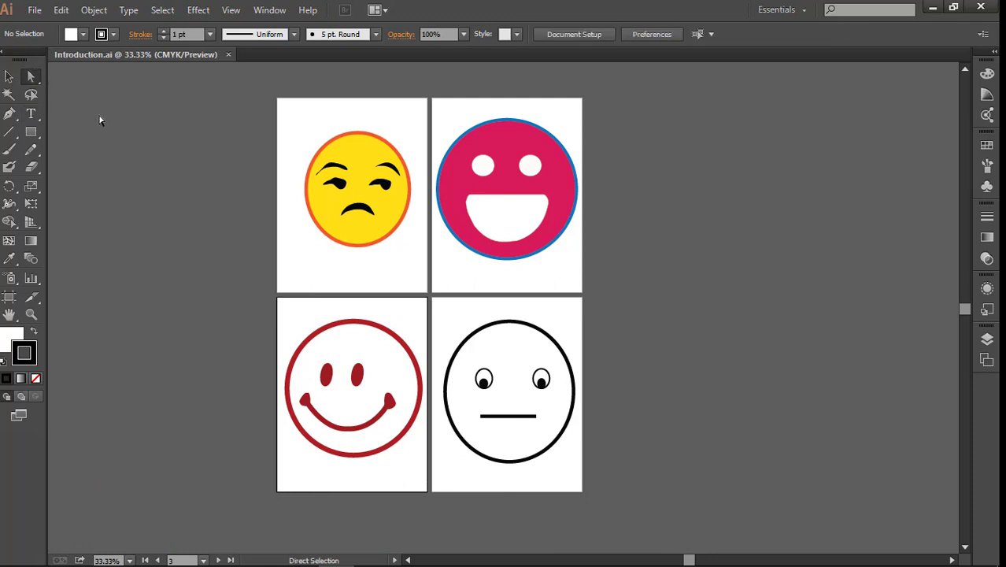
click(9, 115)
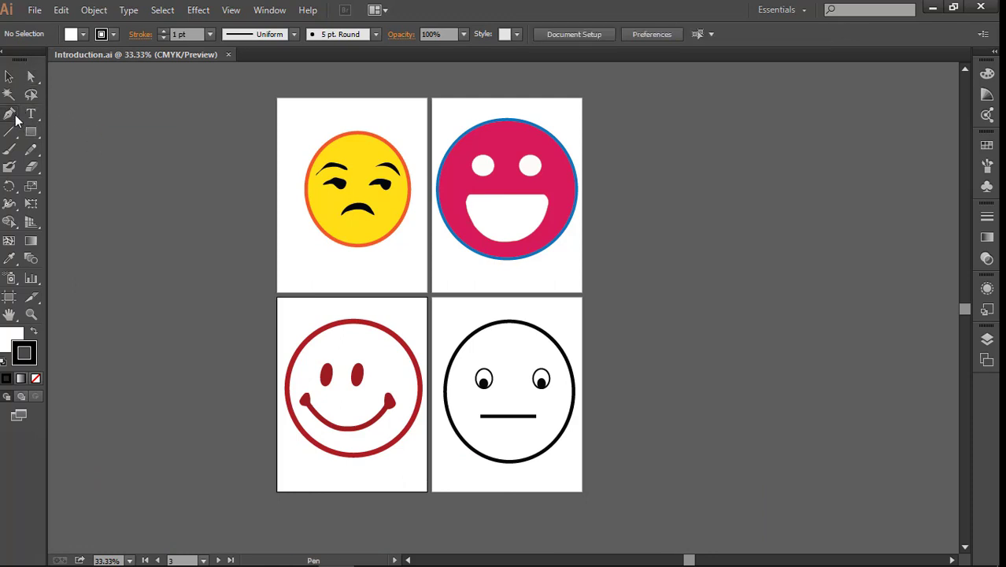
click(9, 76)
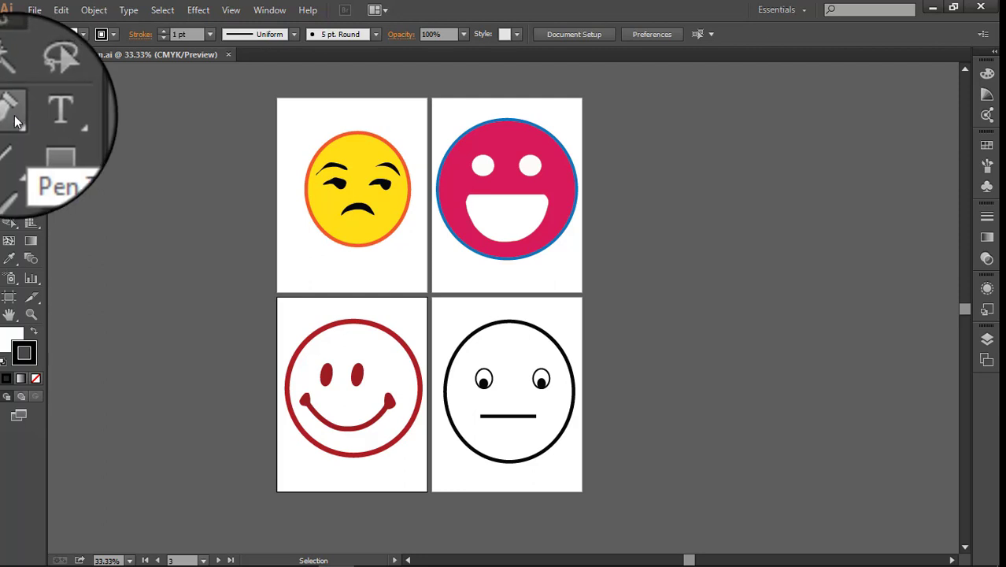
Step: Examine the related anchor point tools grouped under the Pen tool
click(16, 123)
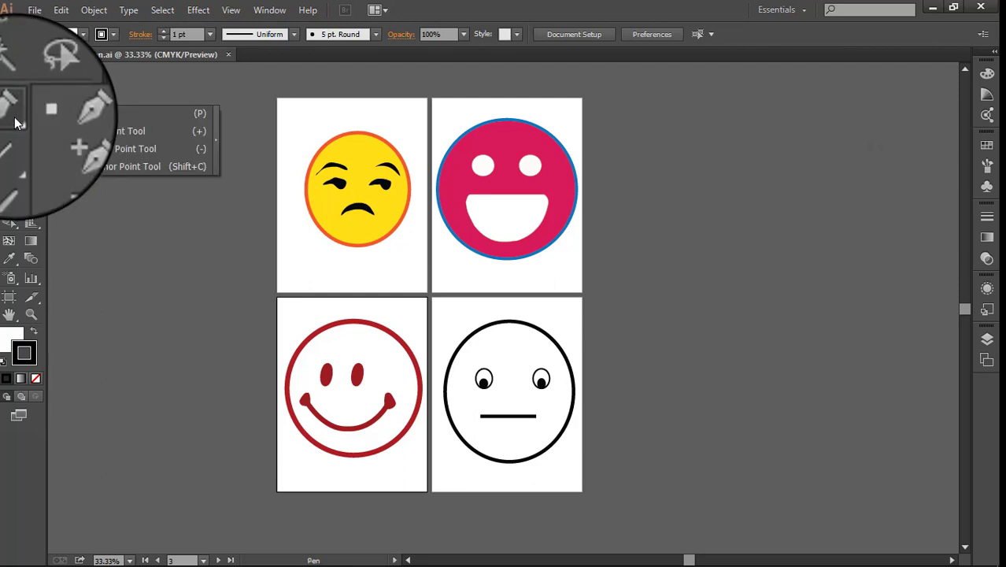
click(30, 82)
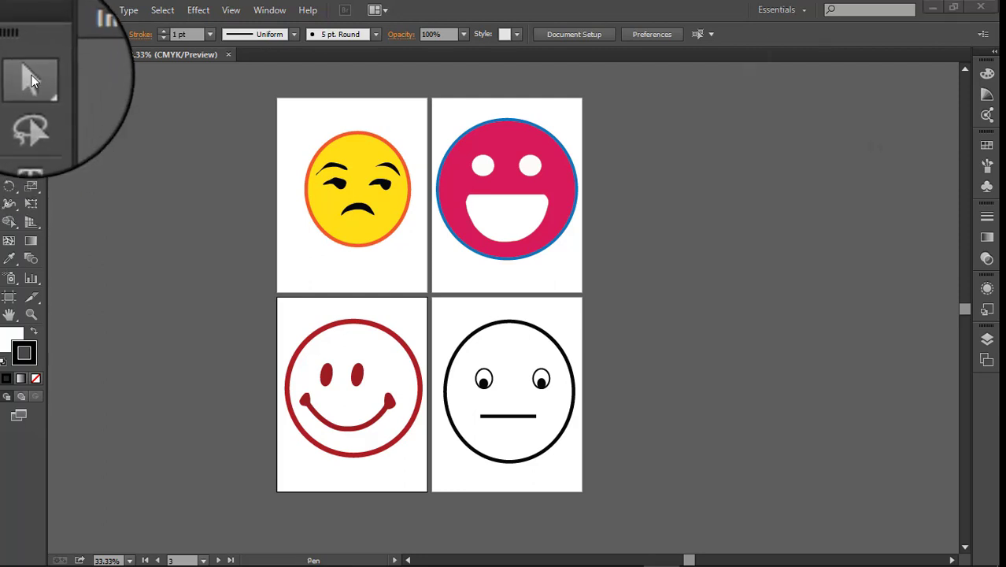
click(9, 115)
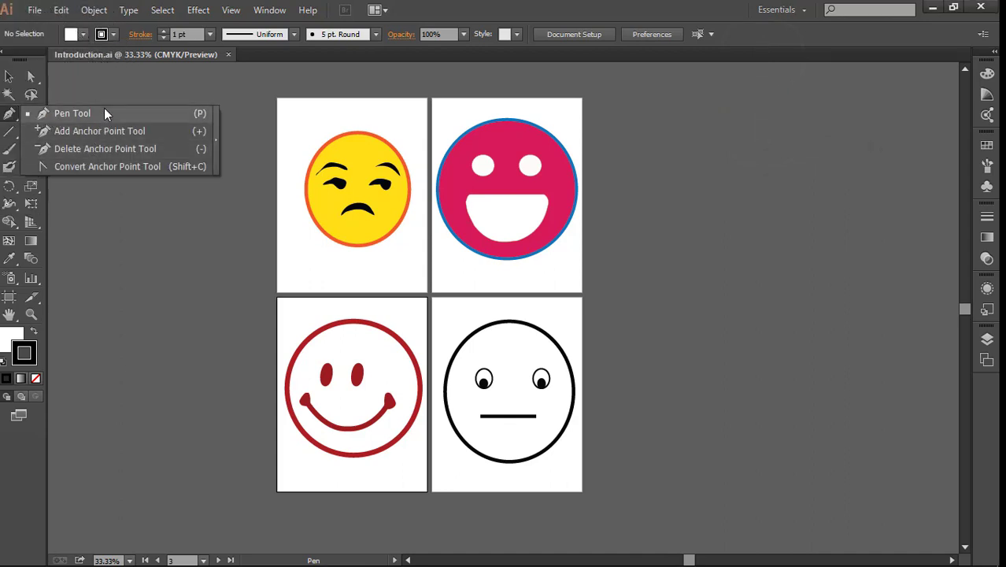
click(9, 118)
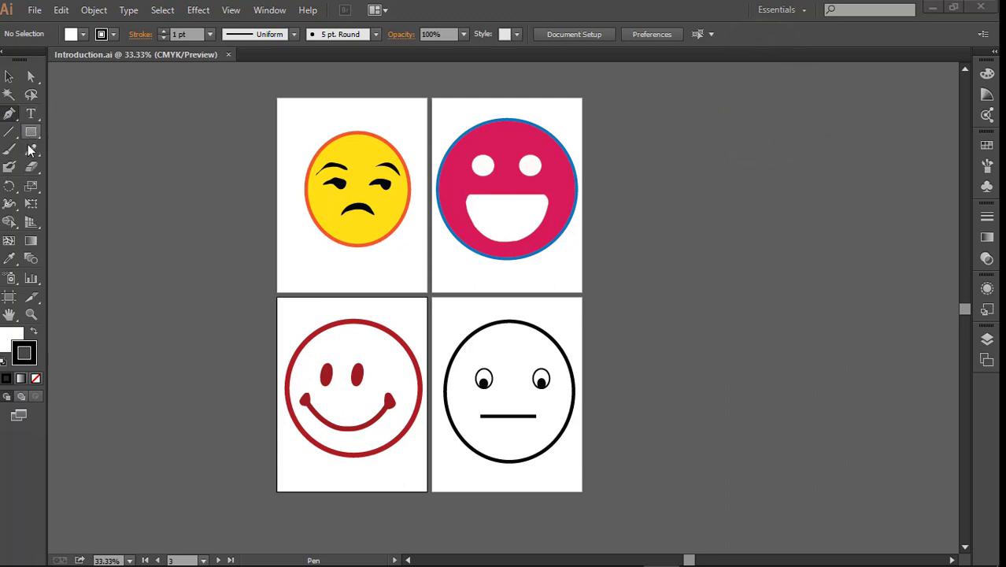
Step: Examine the tool variants grouped under the Rectangle and Pencil tools, and check the Gradient tool for variants
click(31, 132)
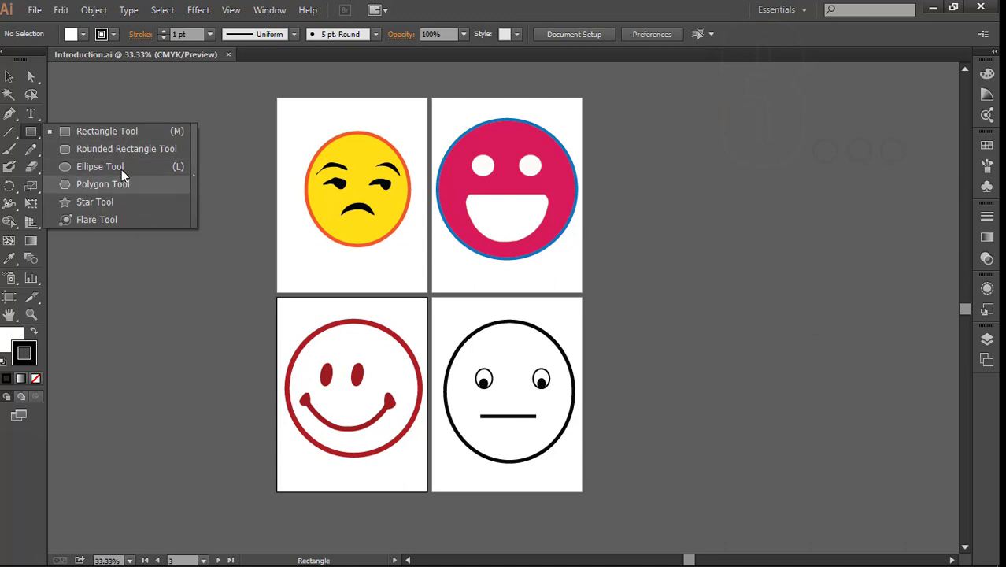
click(34, 246)
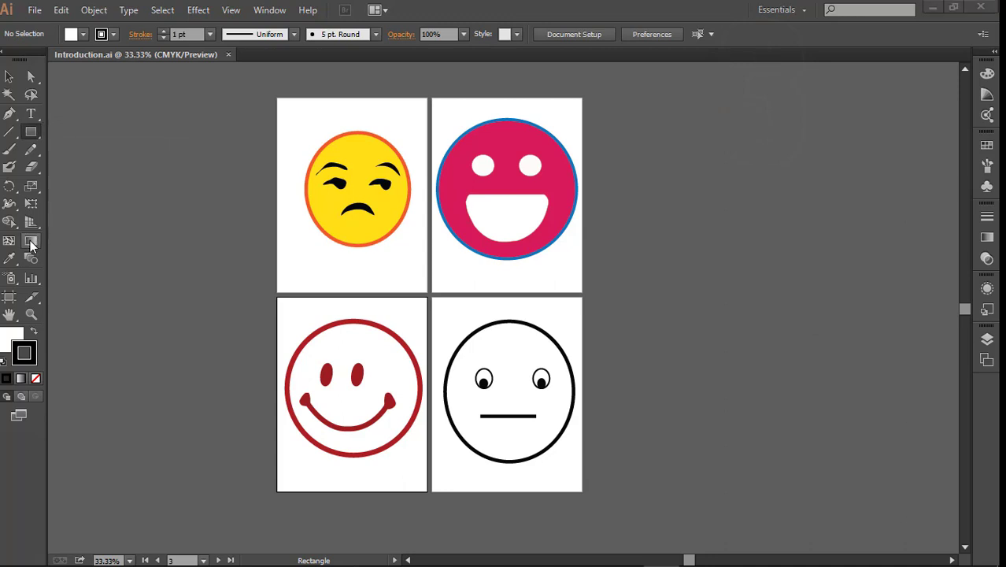
click(30, 240)
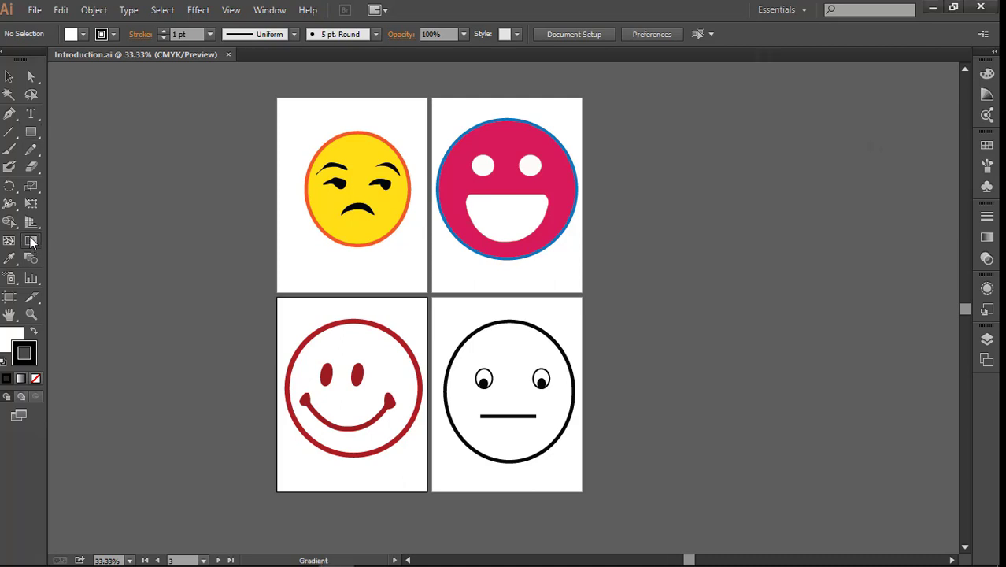
click(30, 132)
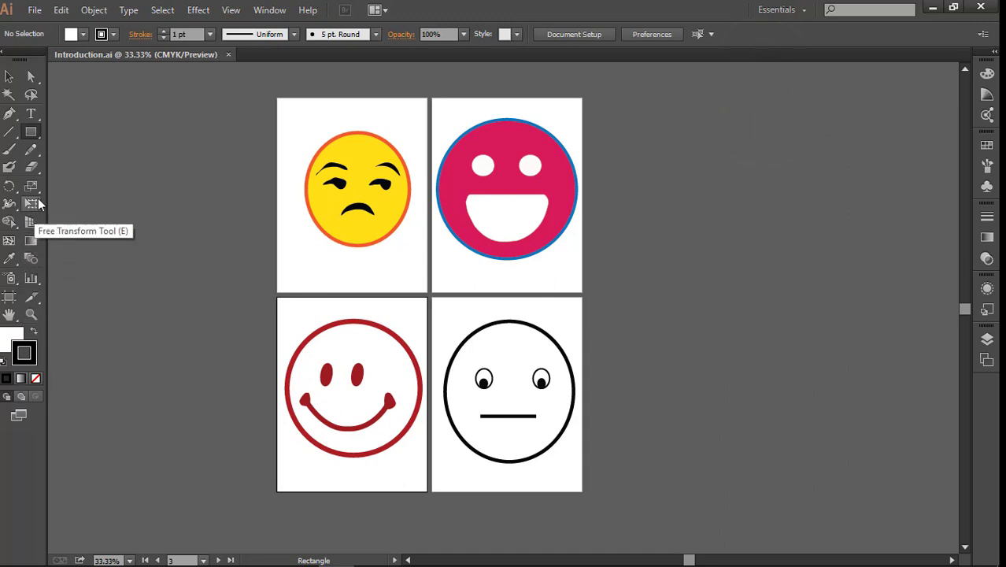
click(34, 157)
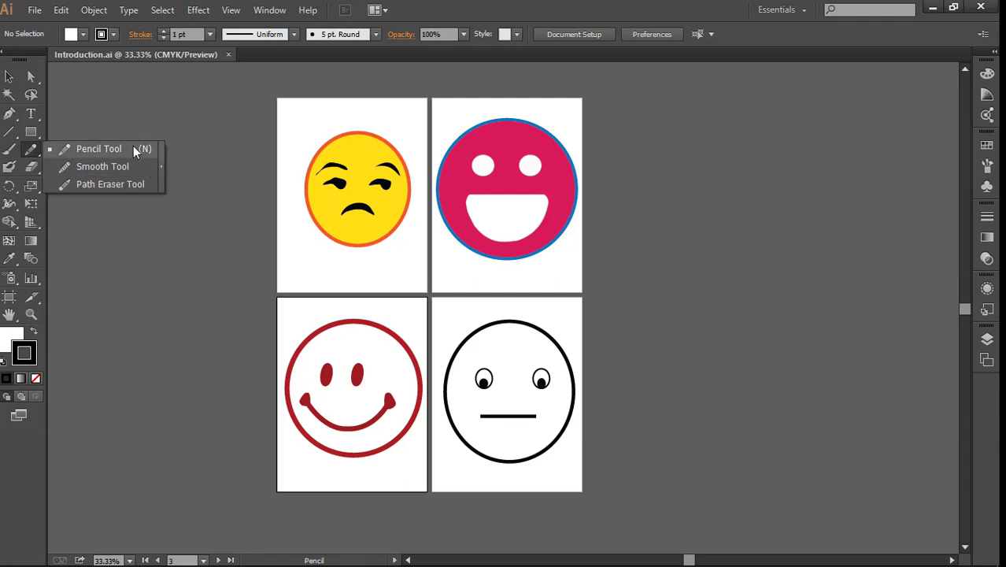
click(31, 152)
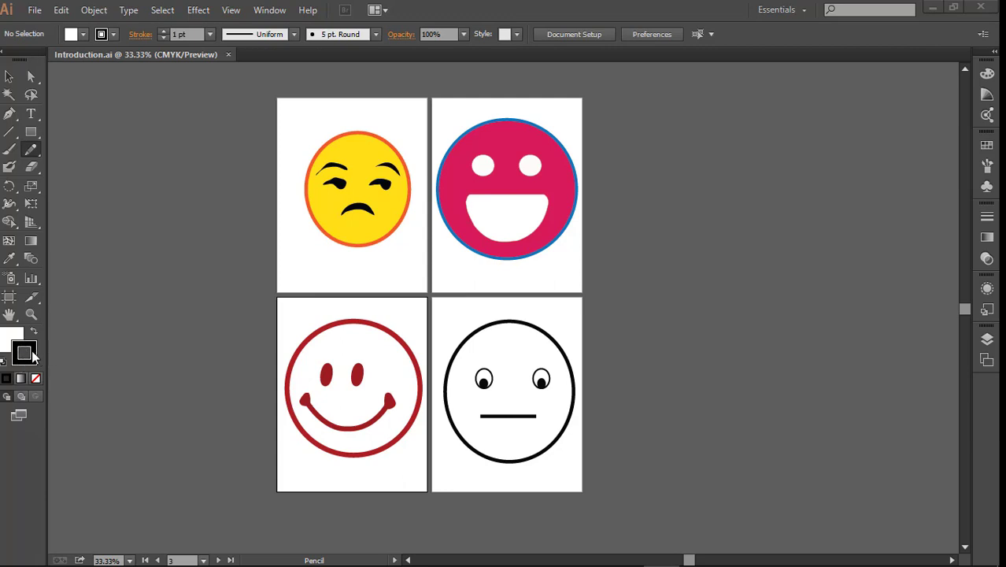
Step: Activate the Selection tool and switch the active colour box between fill and stroke, finishing on the fill
click(10, 79)
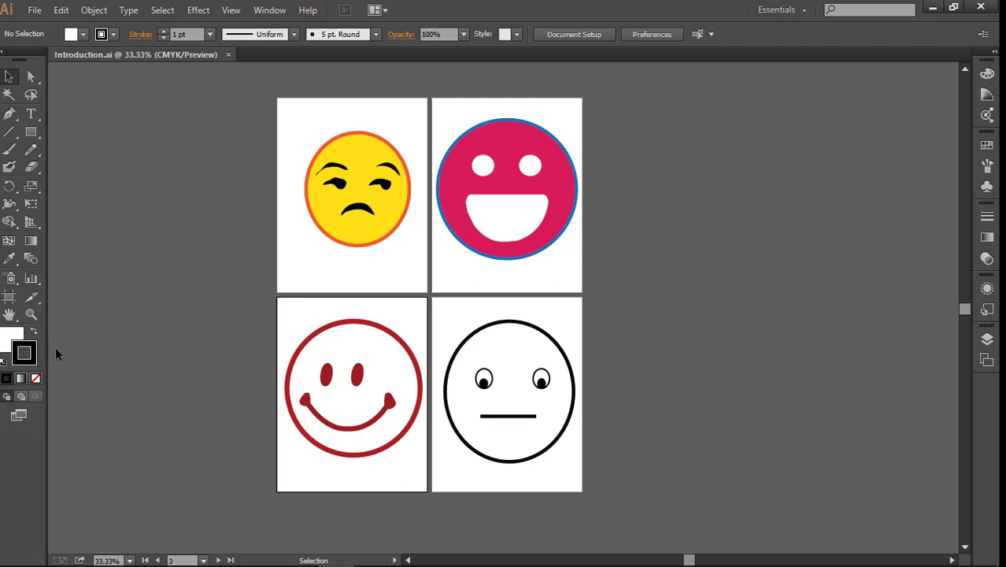
click(15, 340)
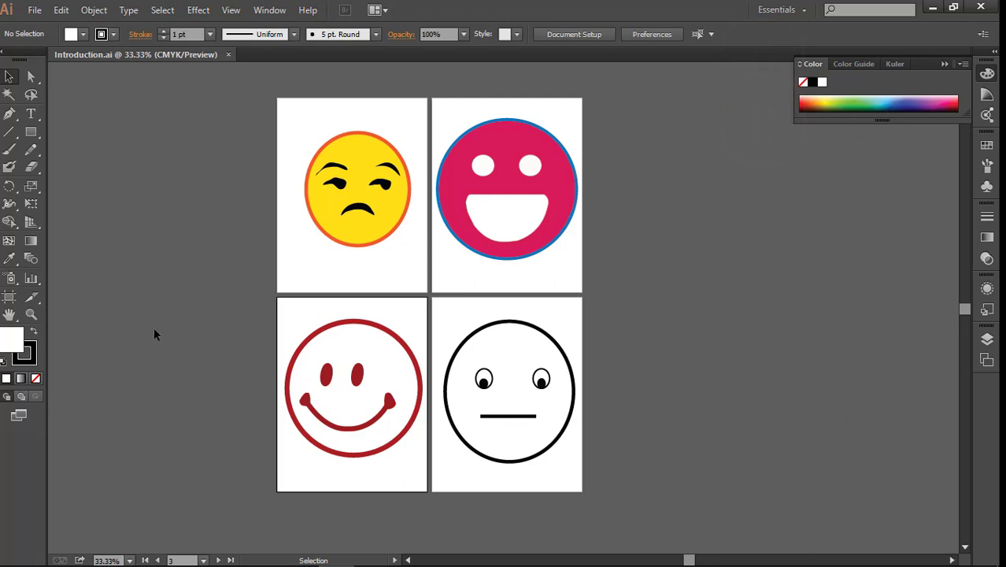
click(30, 358)
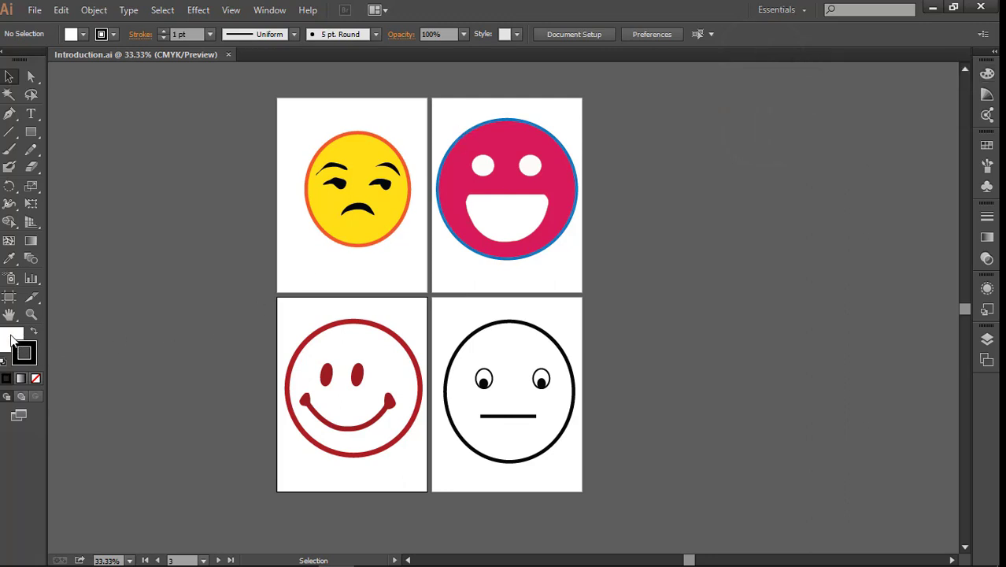
click(11, 341)
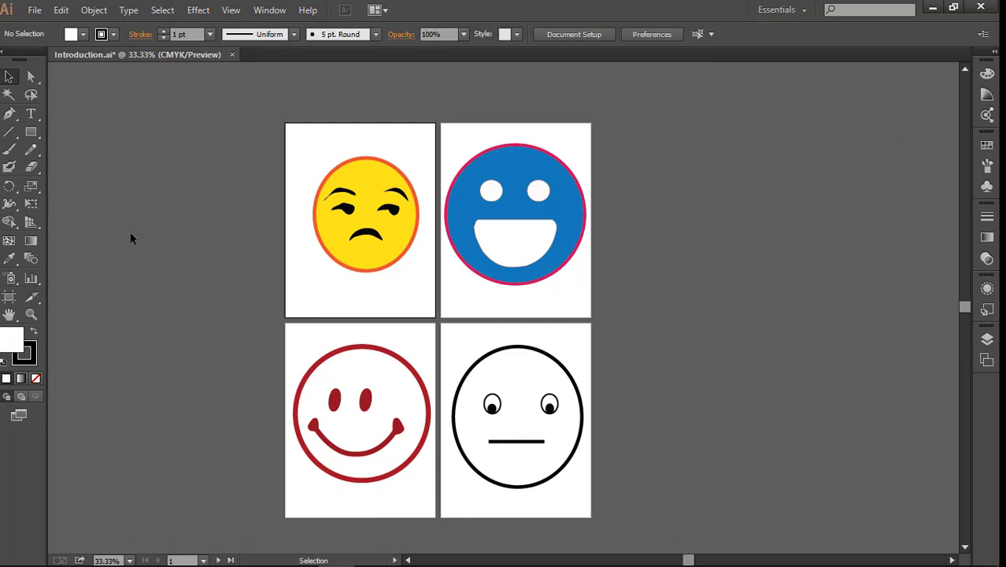
Step: Select the yellow face on the first artboard, swap its fill and stroke colours, and deselect it
click(338, 162)
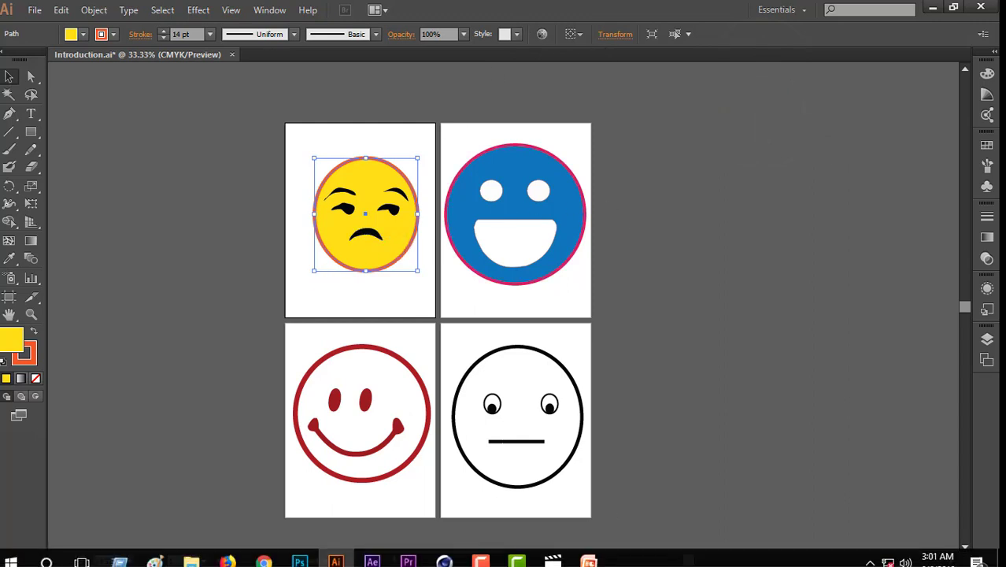
click(479, 559)
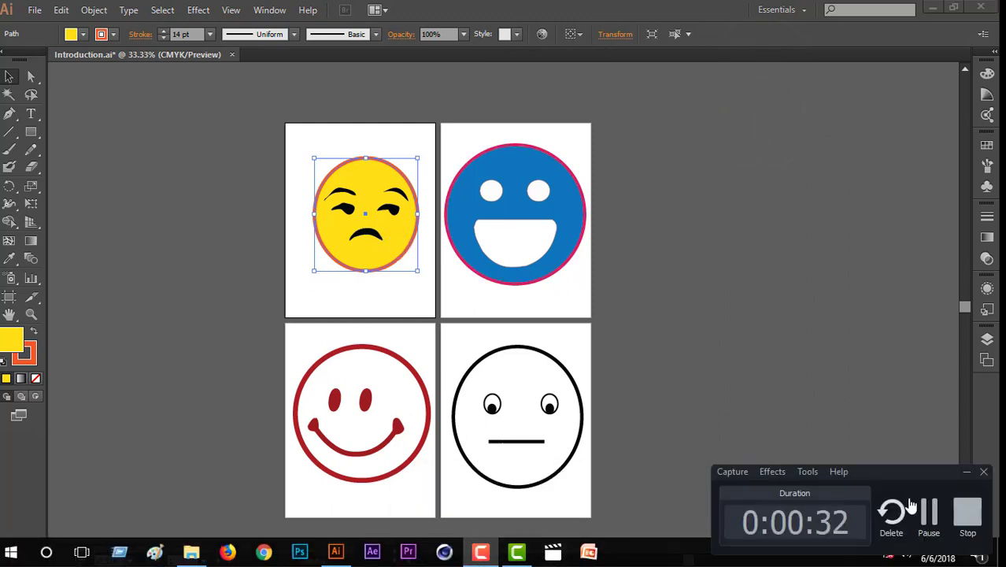
click(944, 523)
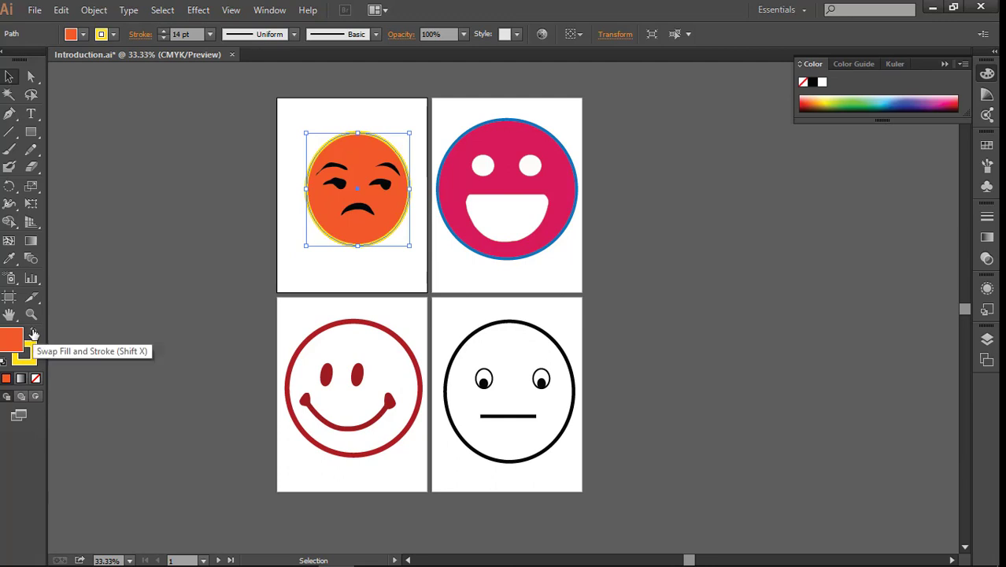
click(354, 279)
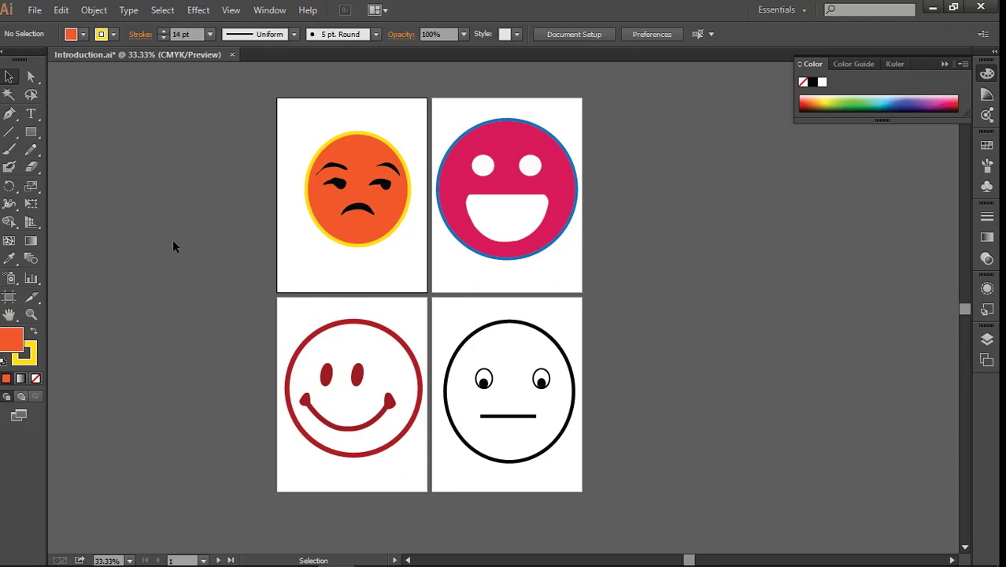
Step: Select and deselect all artwork, and swap the first face's fill and stroke back to a yellow fill with an orange stroke
key(ctrl+a)
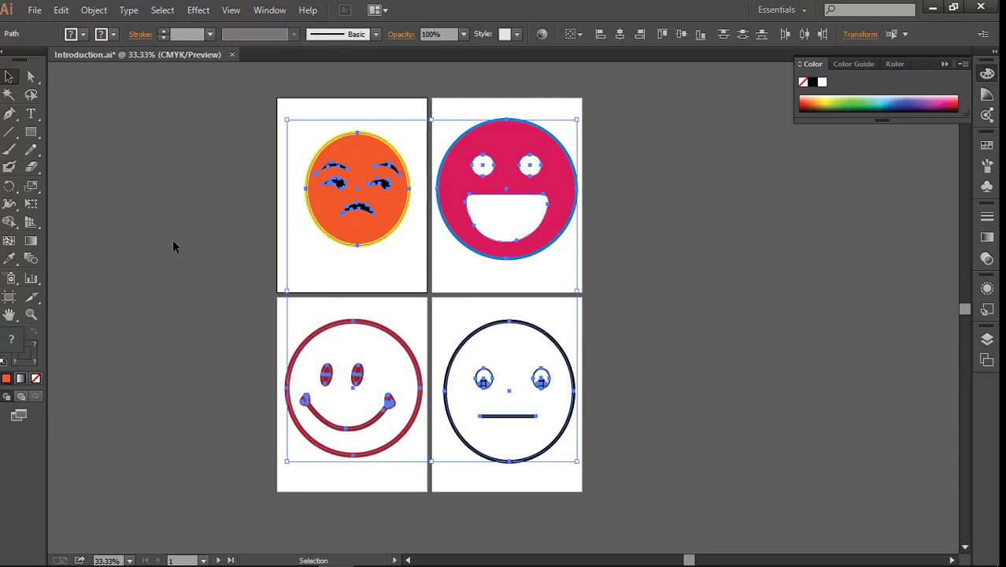
key(ctrl+shift+a)
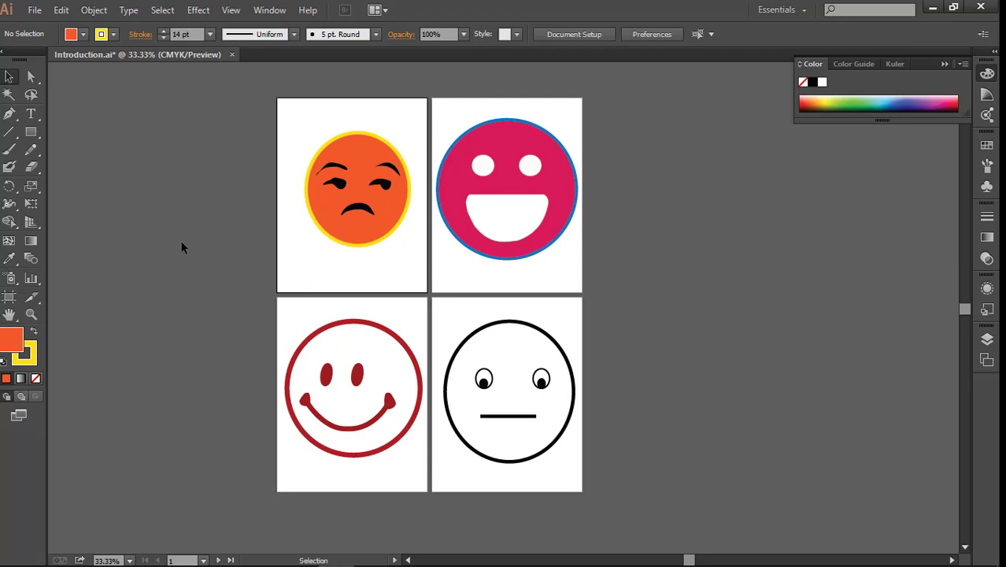
key(ctrl)
key(shift+x)
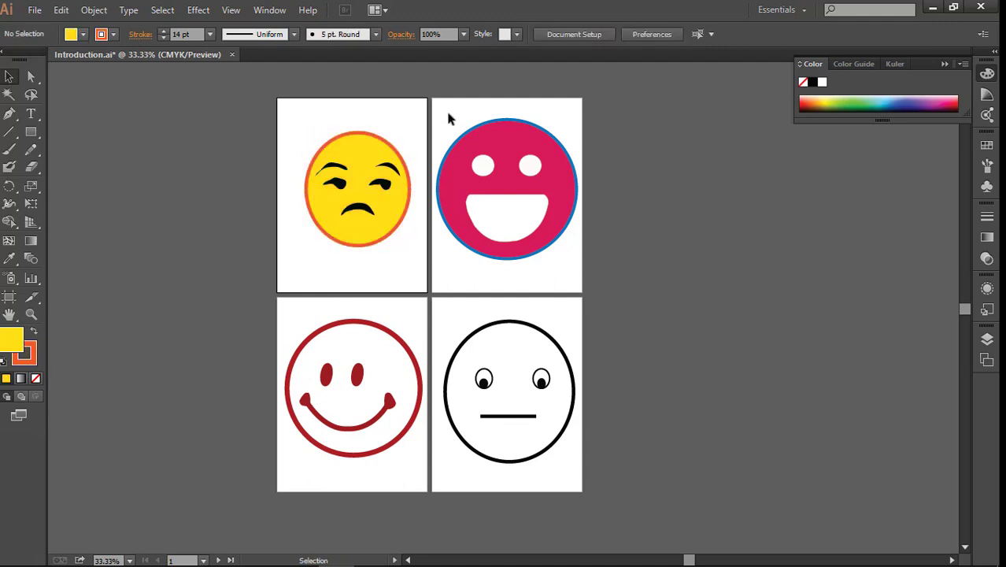
Step: Select the pink laughing face's circle and swap its fill and stroke colours
click(475, 130)
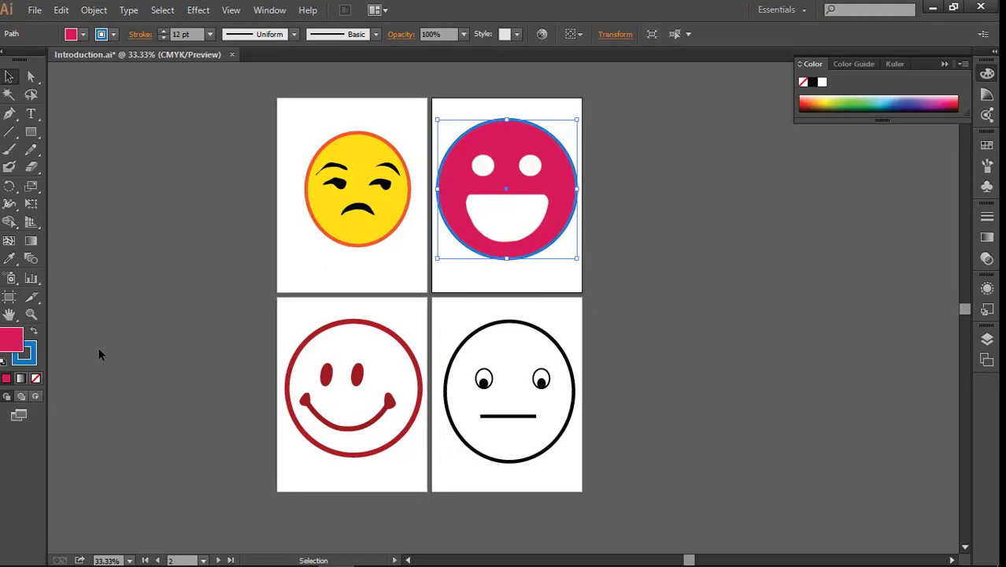
click(34, 337)
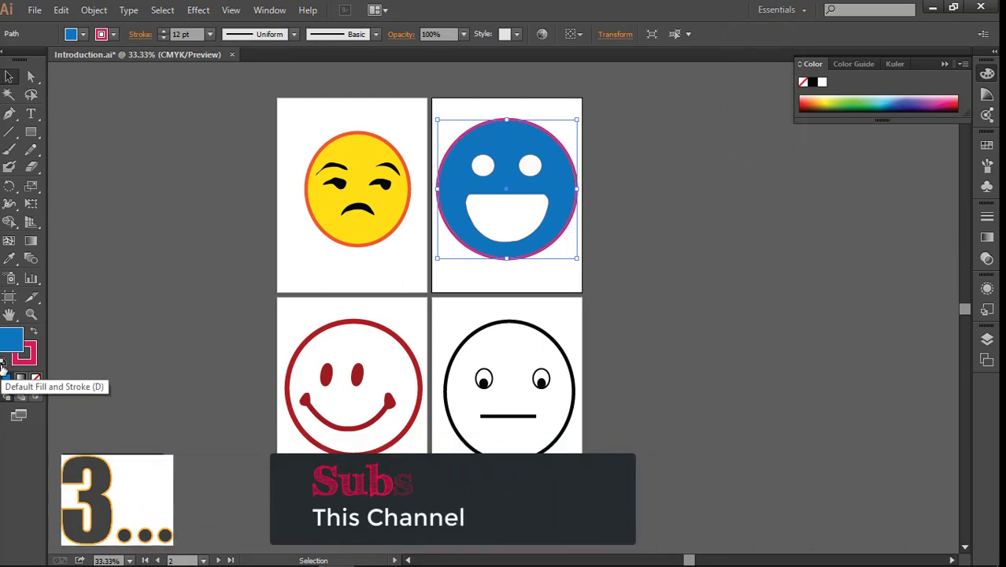
Step: Try the default fill and stroke on the laughing face's circle, and undo it
click(4, 363)
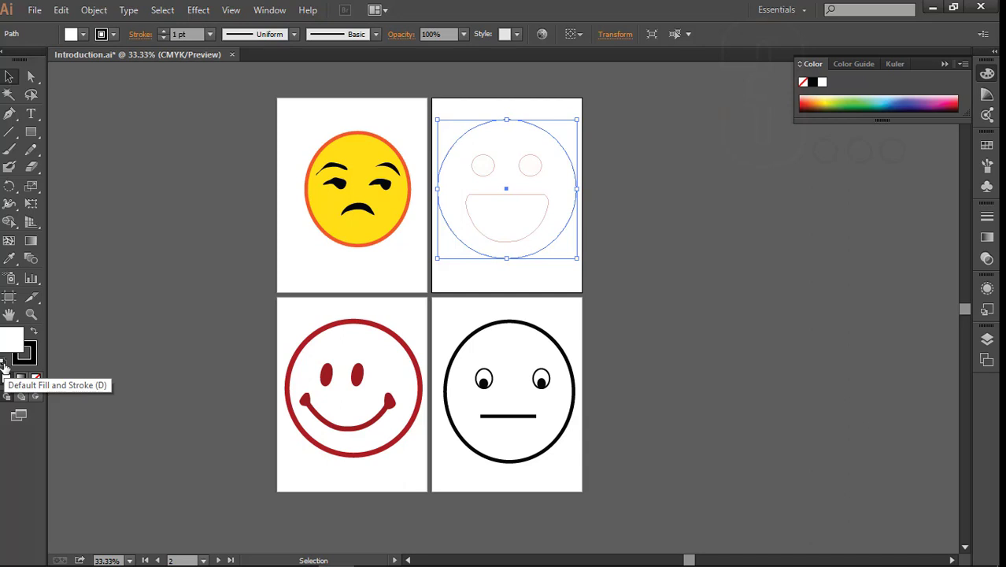
key(ctrl+z)
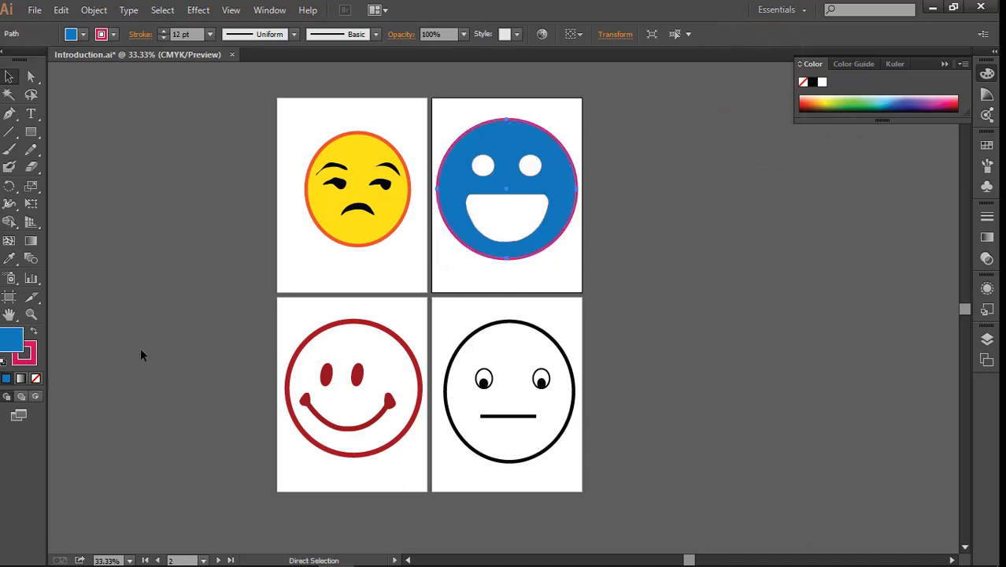
Step: Clear the selection and restore the default fill and stroke with no object selected
click(141, 349)
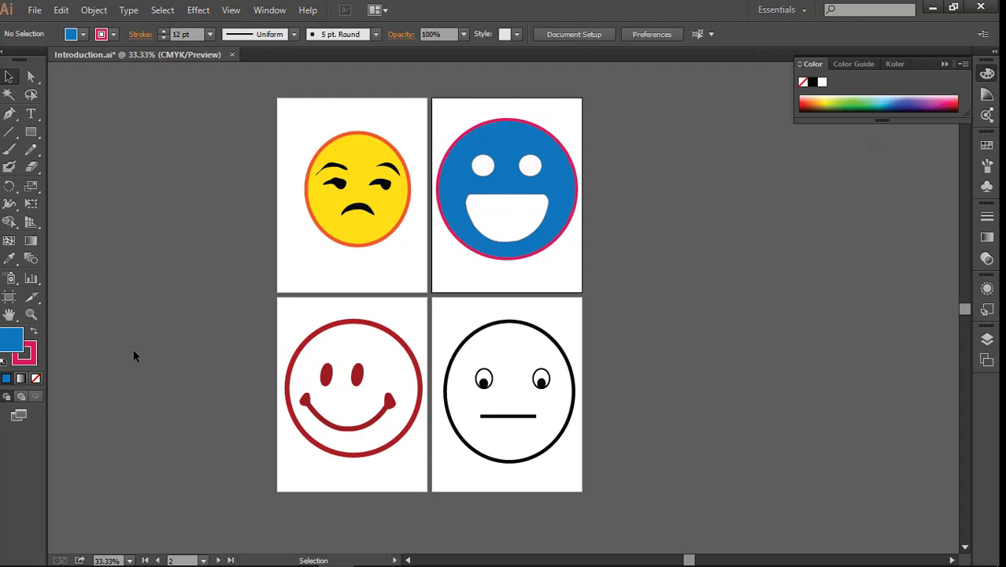
click(2, 362)
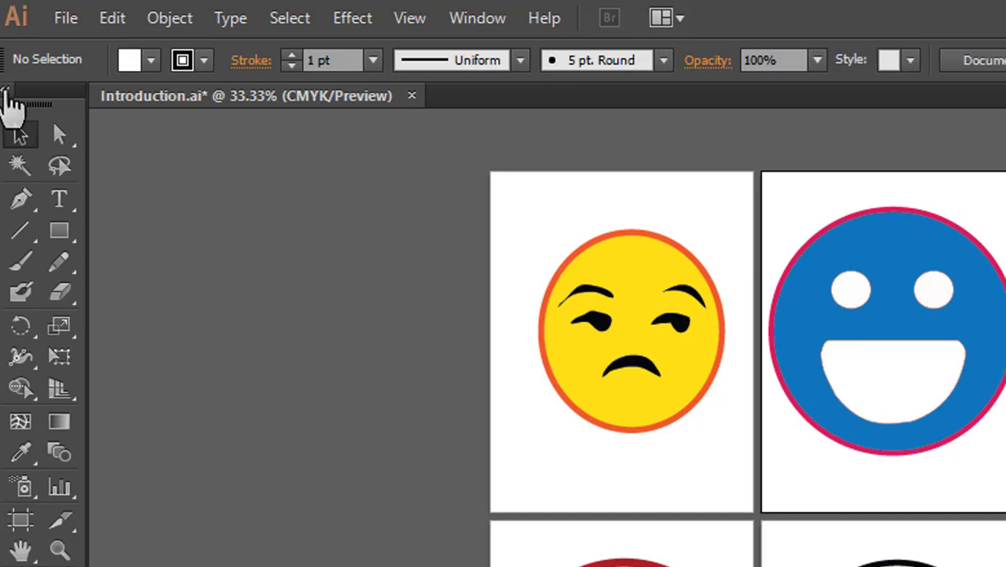
Step: Toggle the toolbox between its double-column and single-column layouts, leaving it in a single column
click(7, 94)
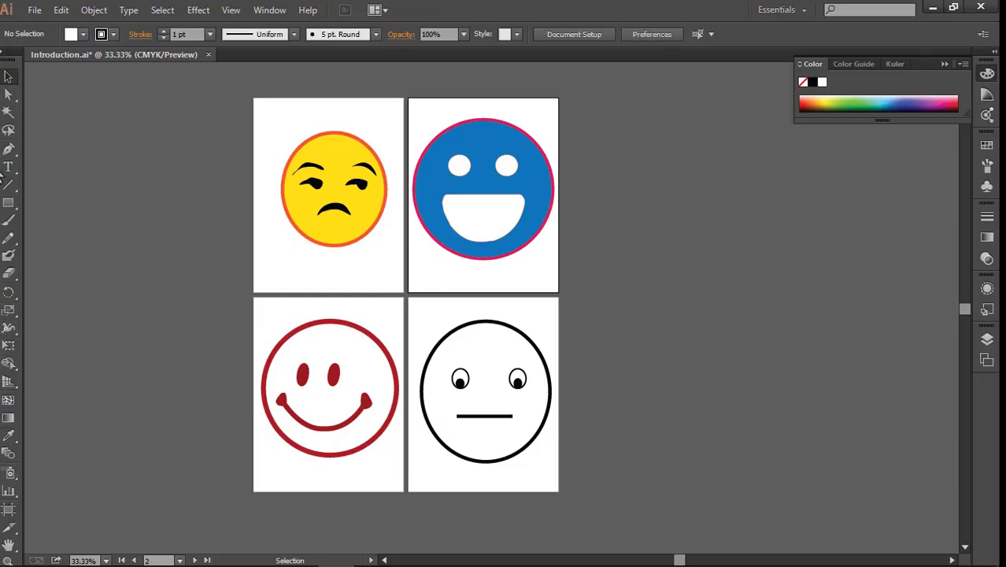
click(5, 54)
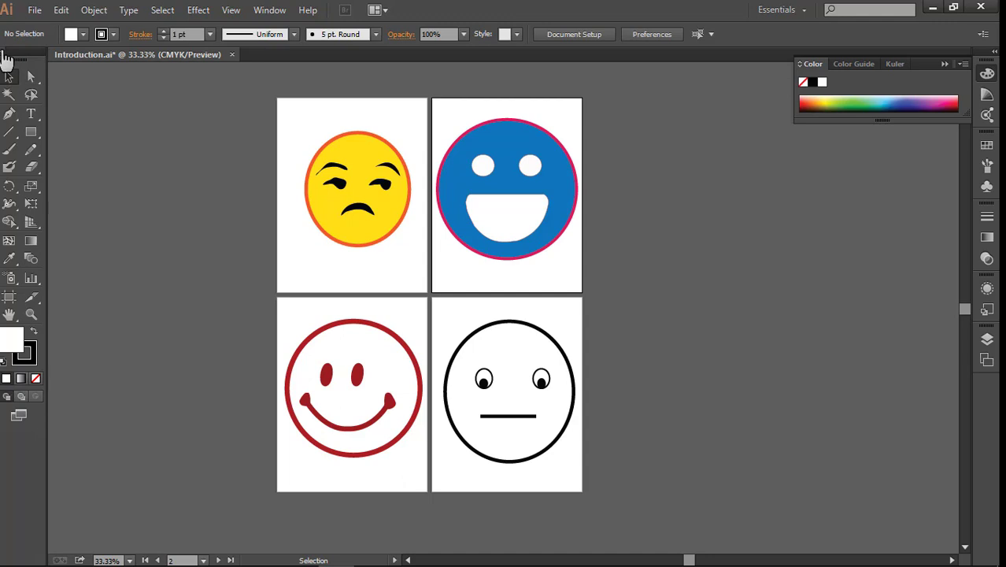
click(6, 58)
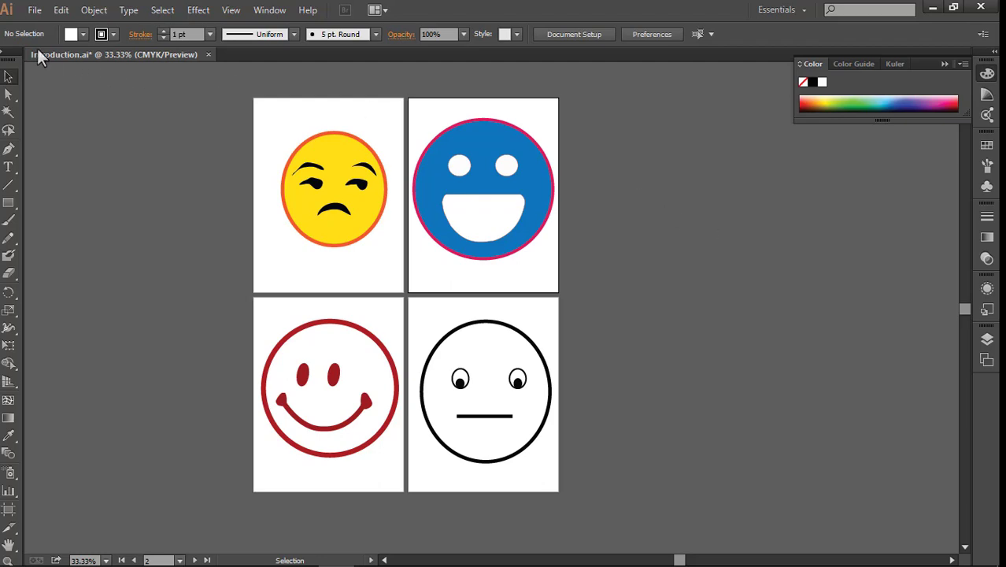
Step: Look through the commands in the application's main menus and close them
click(33, 11)
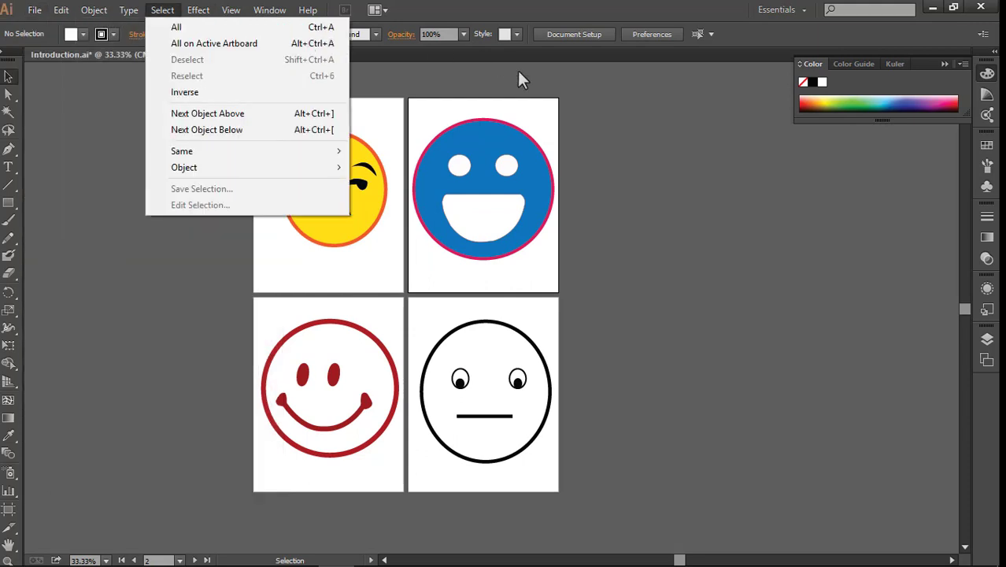
click(633, 116)
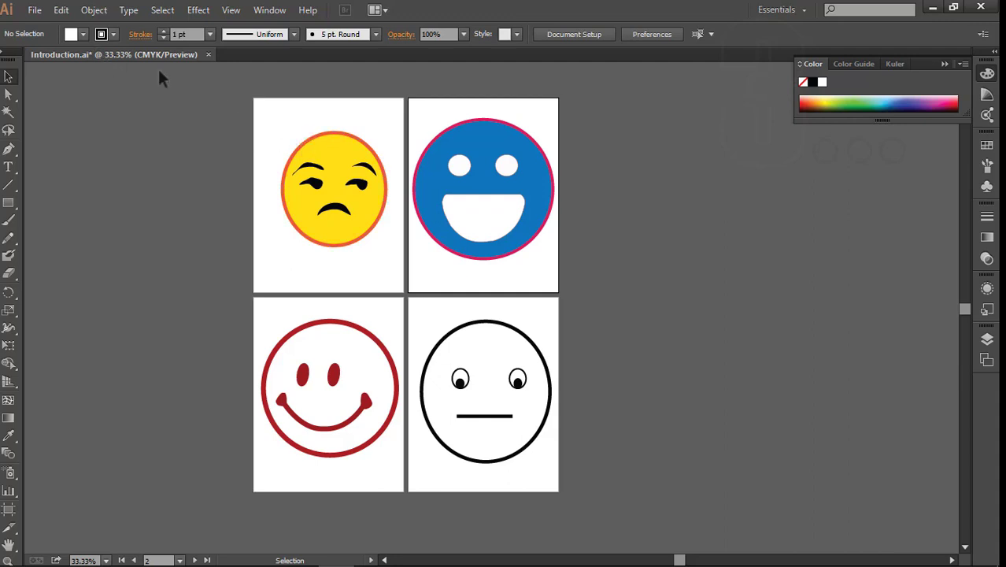
Step: Select the yellow face's circle, try a dark grey fill on it, and set the fill back to yellow
click(325, 137)
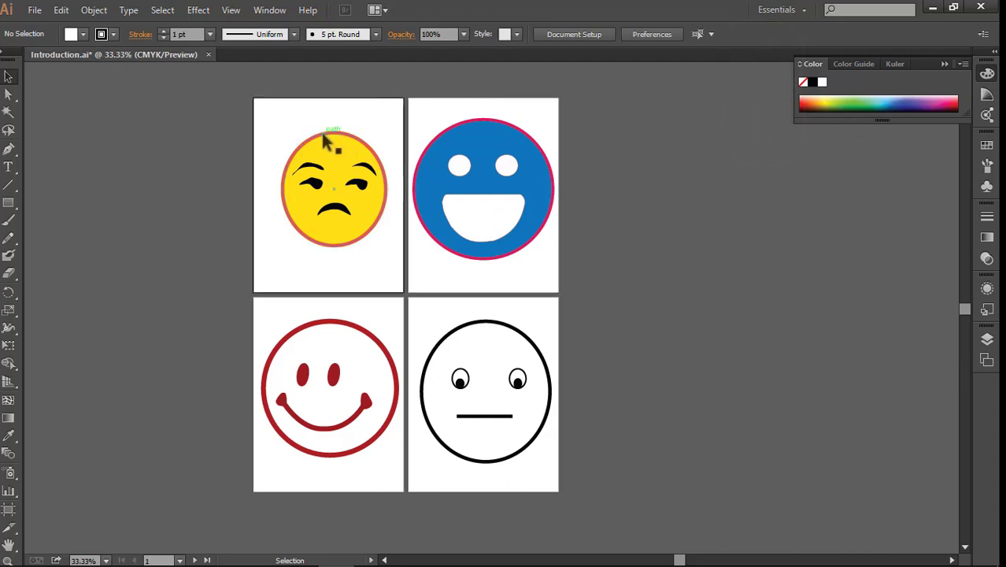
click(325, 138)
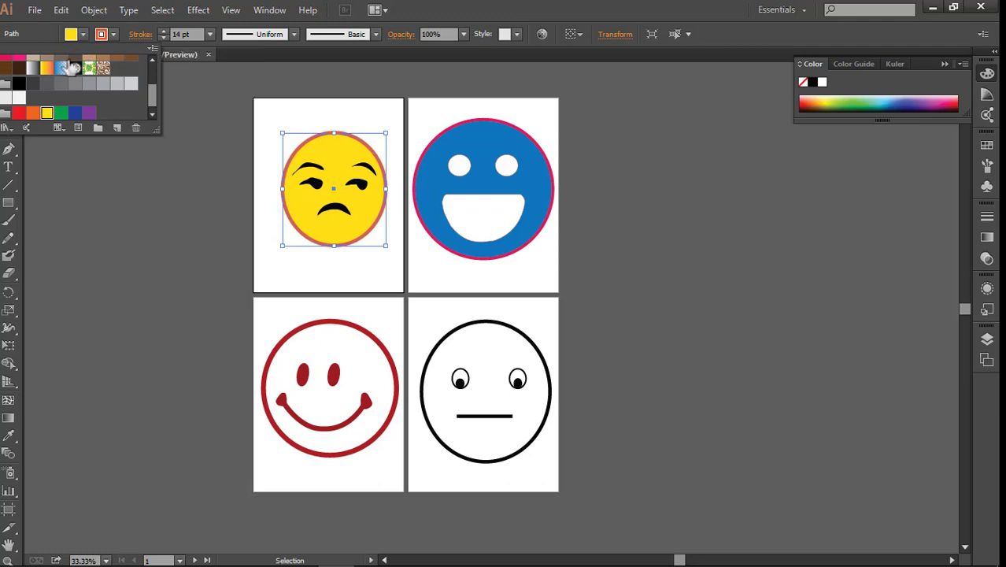
click(47, 85)
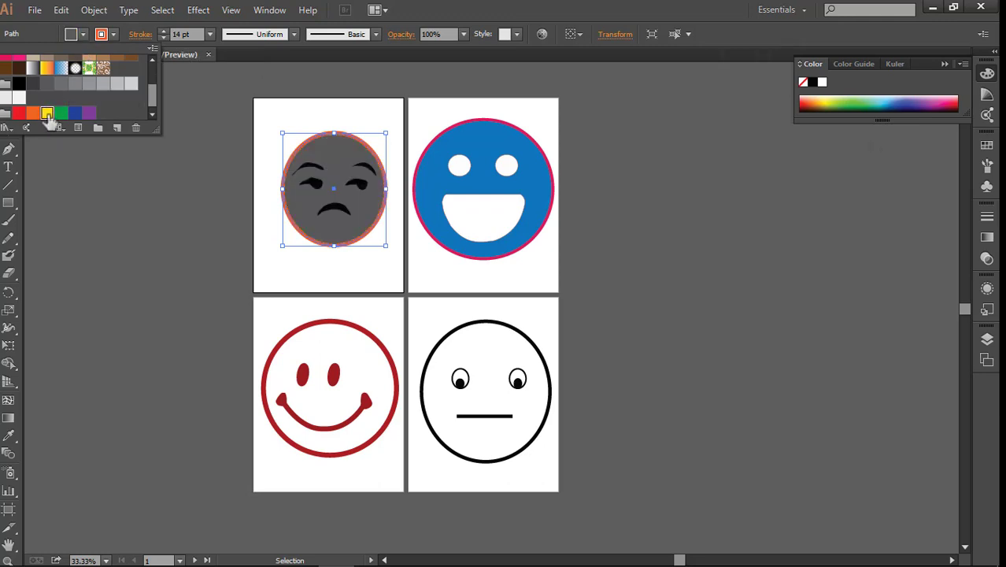
click(47, 112)
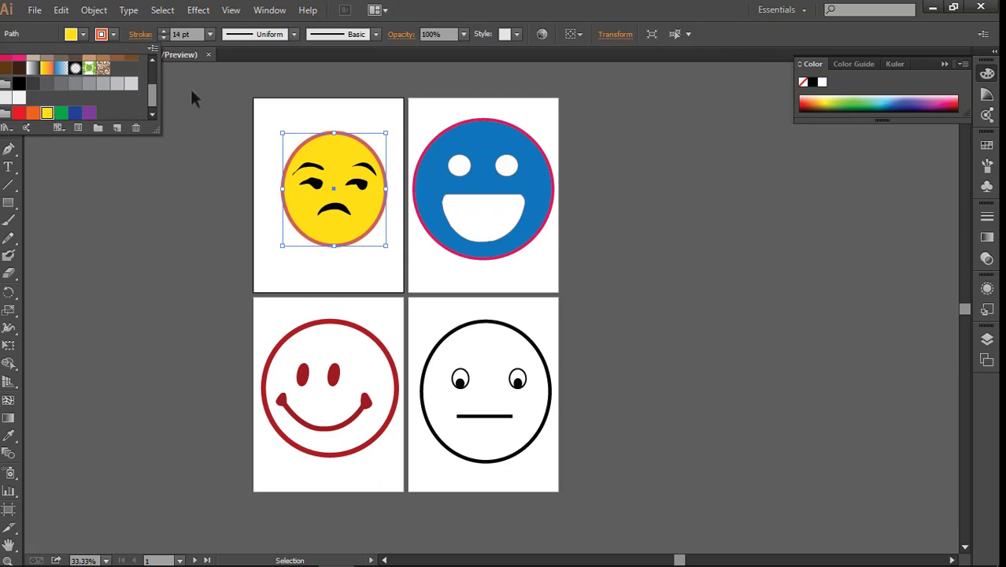
click(189, 87)
Step: Set the yellow face's stroke colour to dark red and deselect the face
click(114, 35)
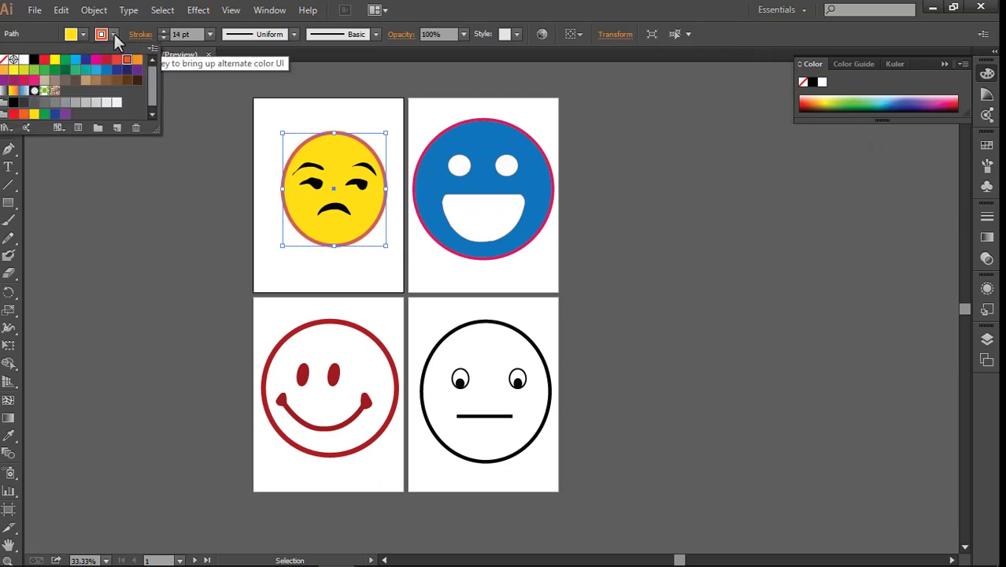
click(105, 62)
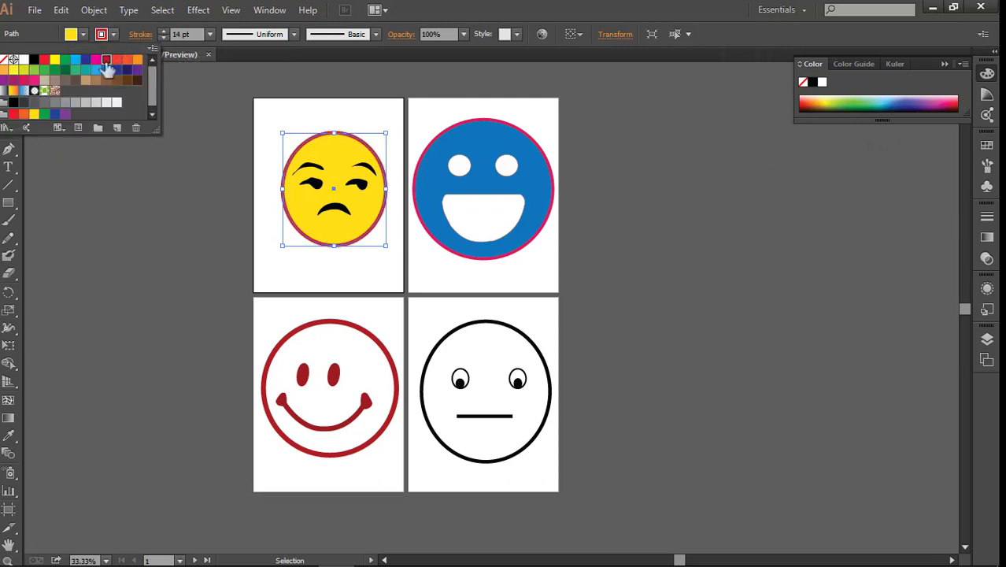
click(194, 92)
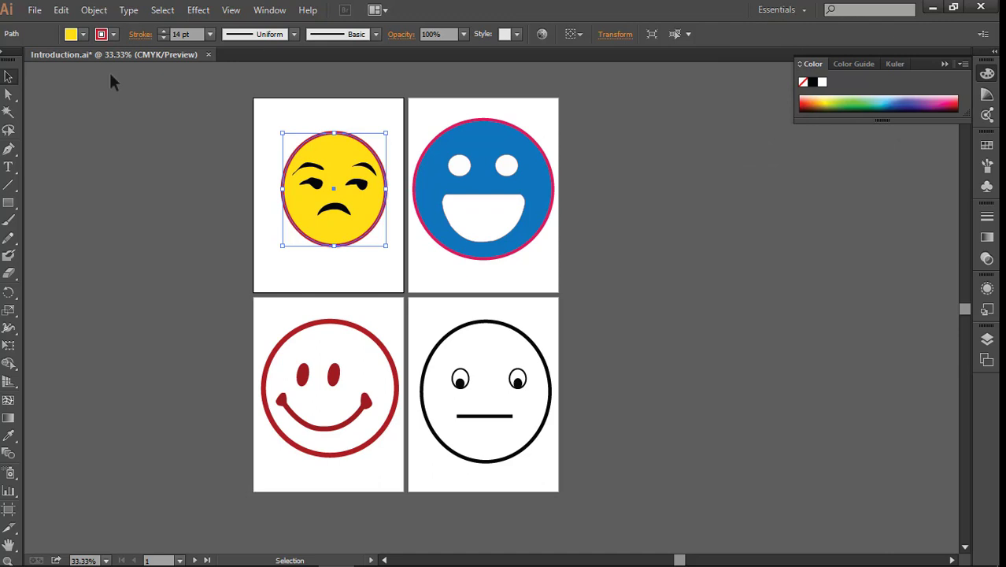
click(641, 207)
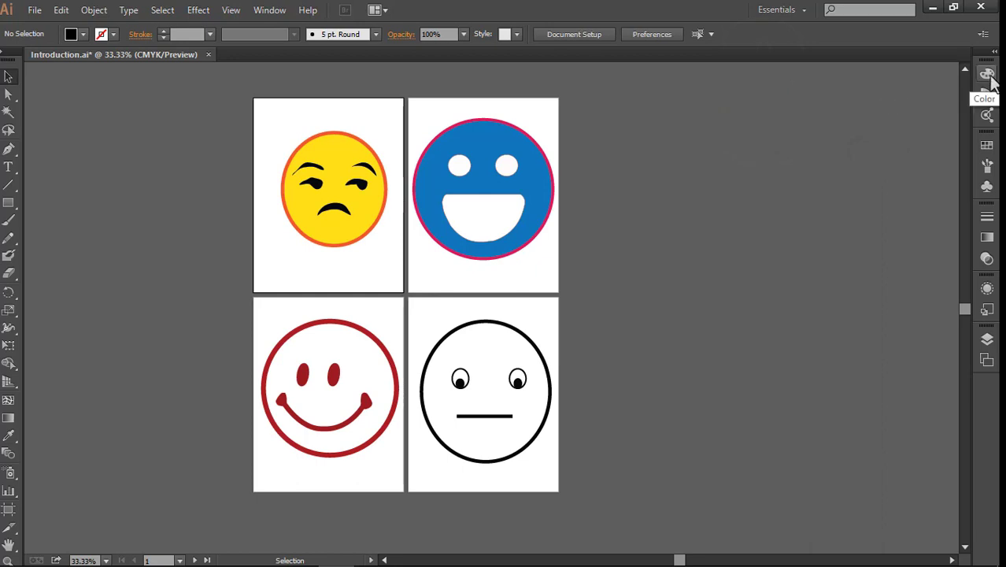
Step: Open the Color, Swatches, Stroke and Brushes panels in turn to examine them, and reopen the Stroke panel
click(989, 76)
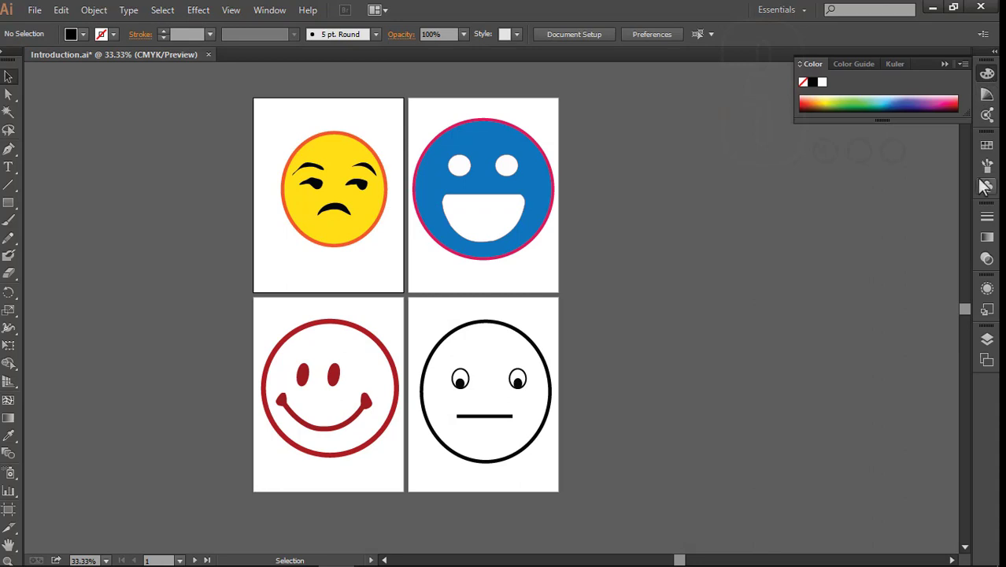
click(986, 145)
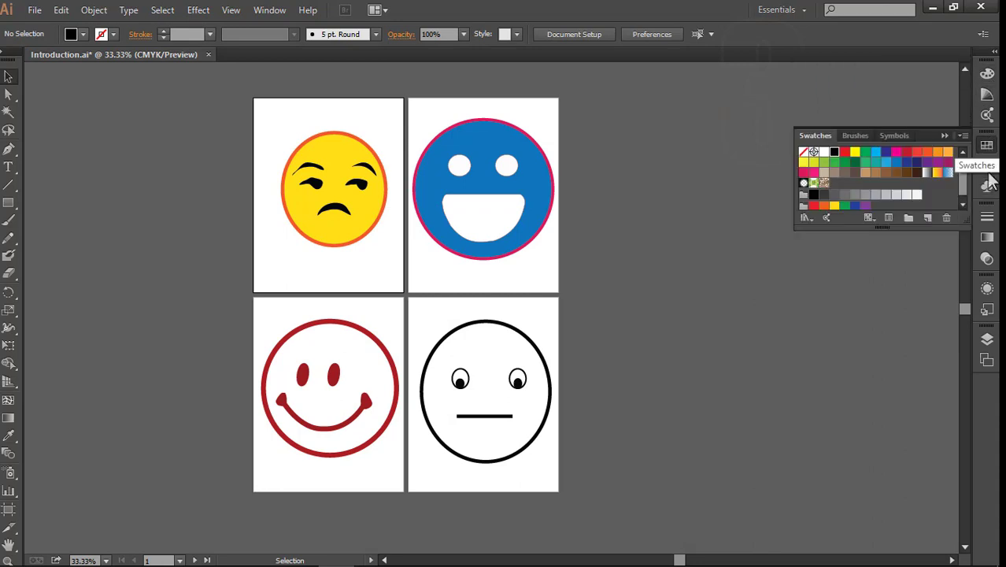
click(988, 223)
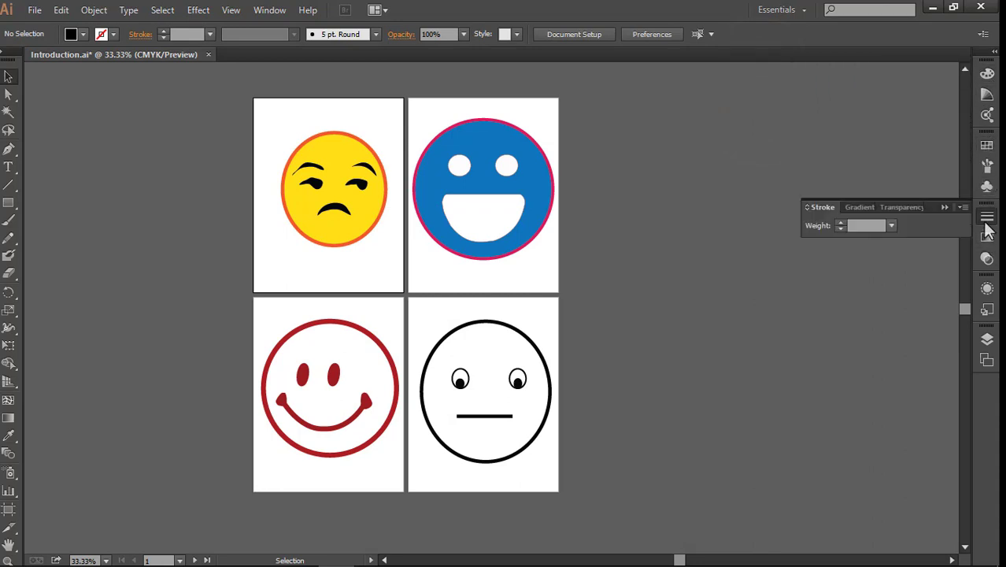
click(988, 166)
click(989, 170)
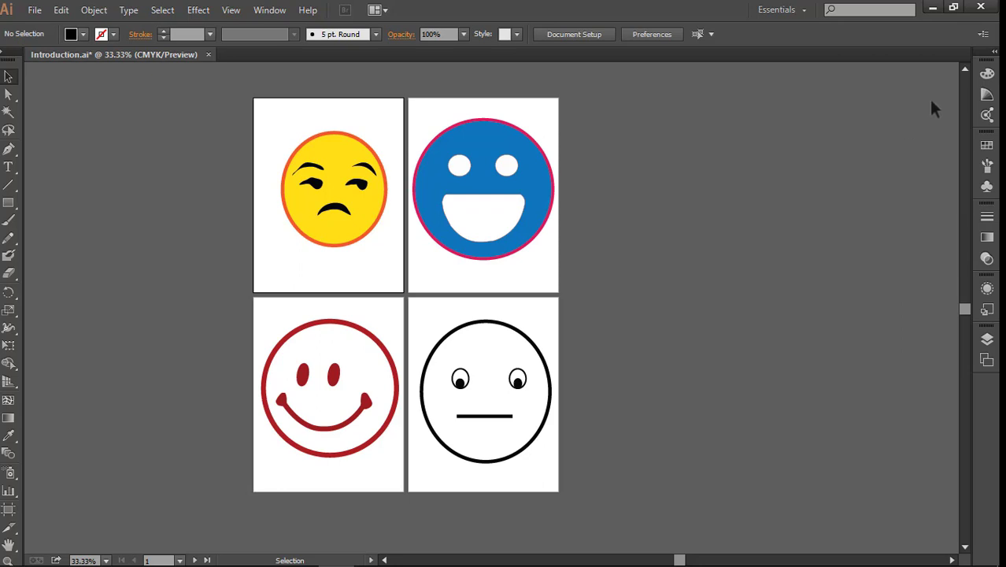
click(986, 220)
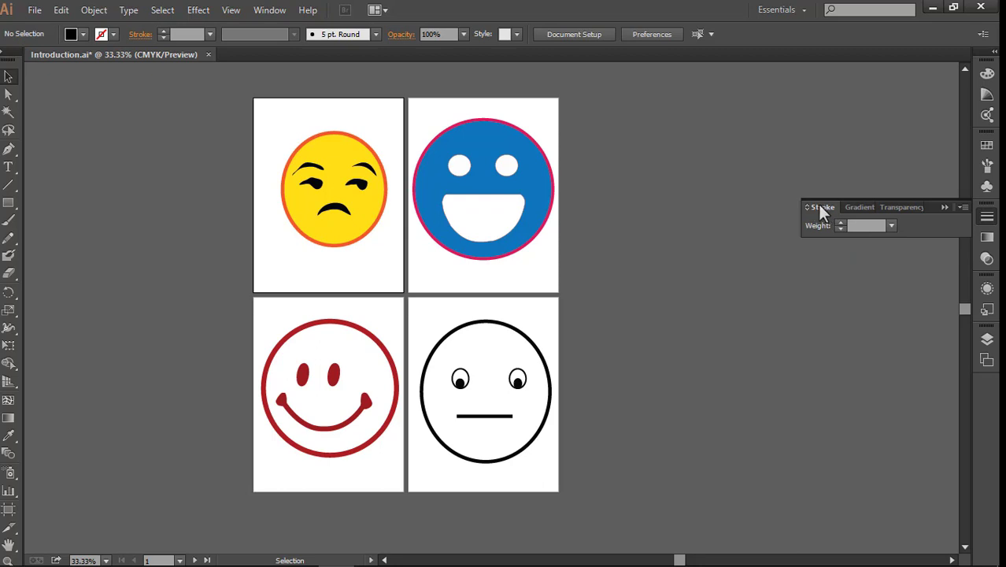
Step: Examine the Gradient and Transparency panels and collapse the panel group
click(860, 208)
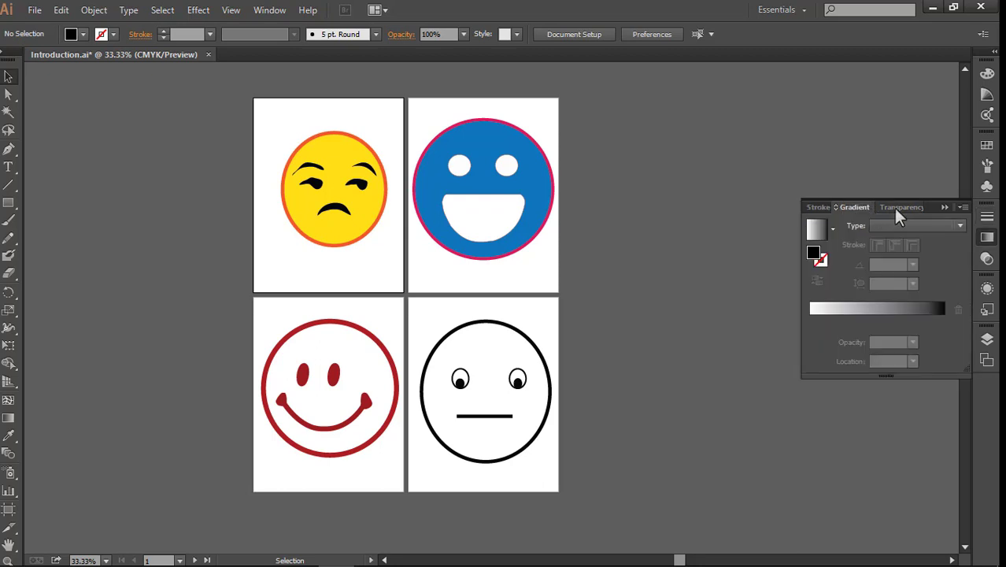
click(897, 208)
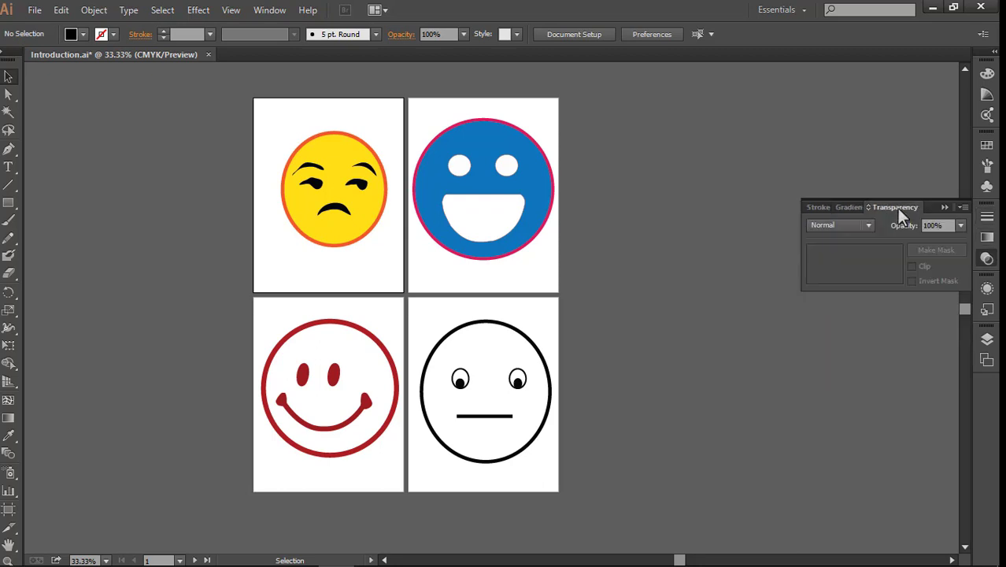
click(945, 207)
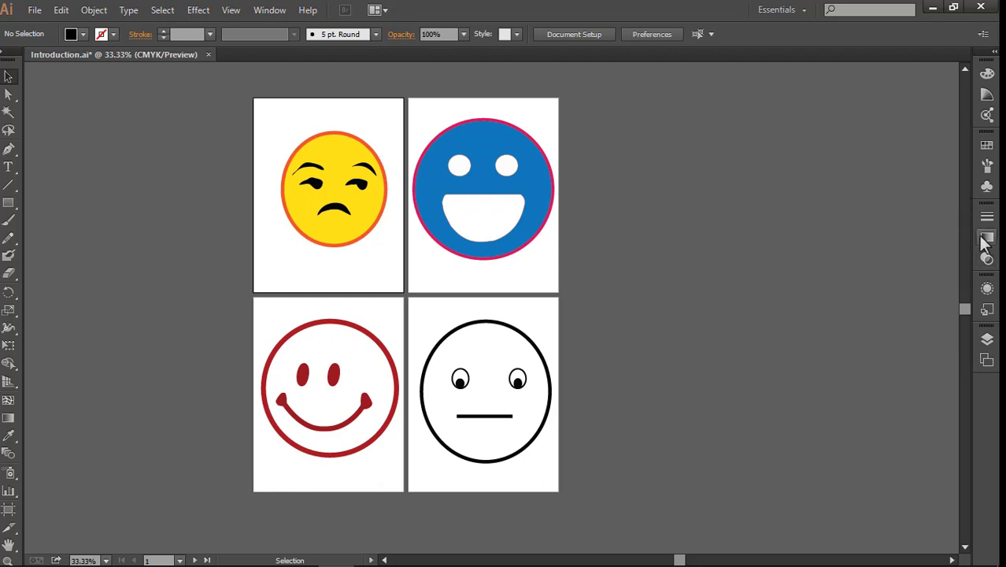
Step: Look through the contents of Layer 1 in the Layers panel and close the panel
click(987, 340)
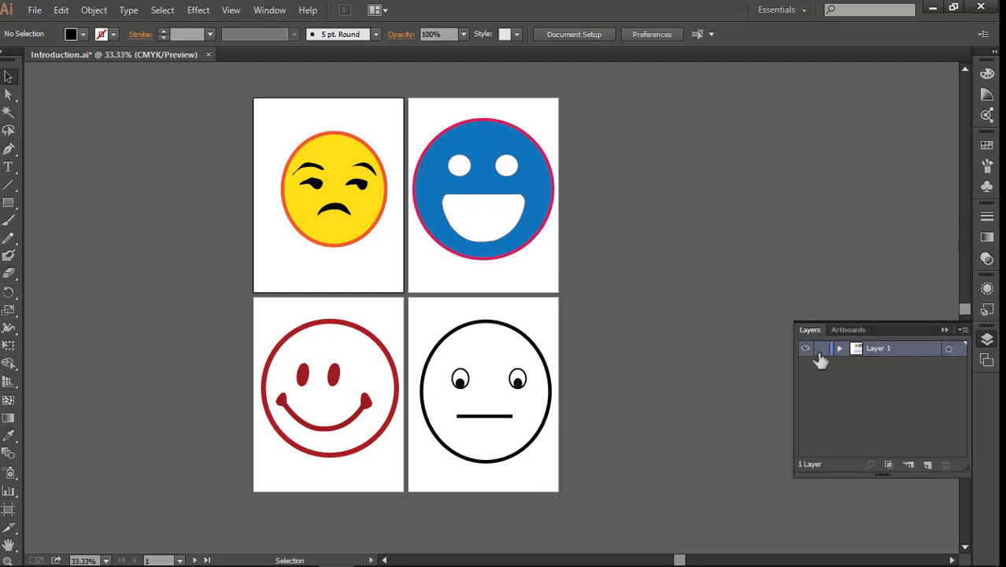
click(840, 348)
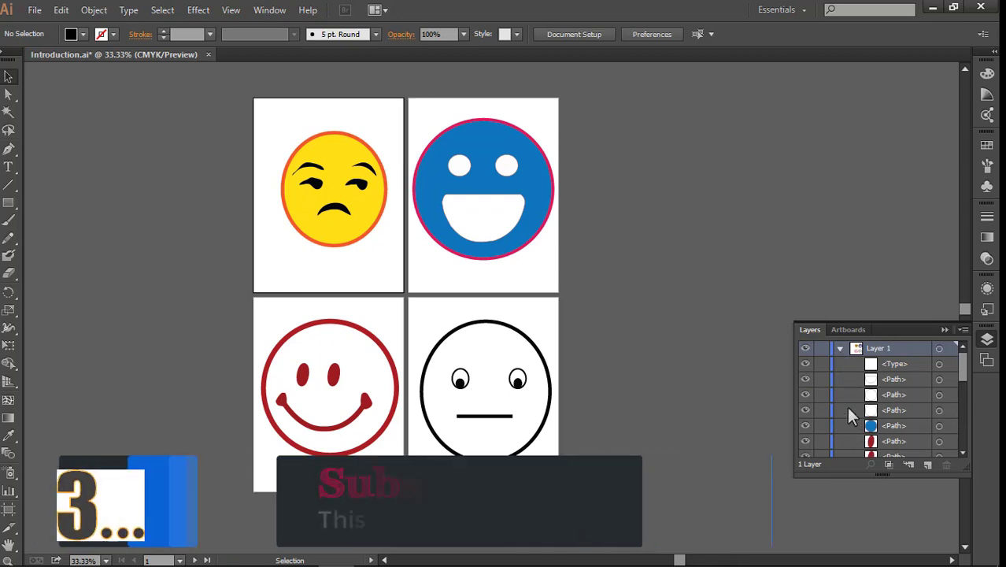
click(839, 348)
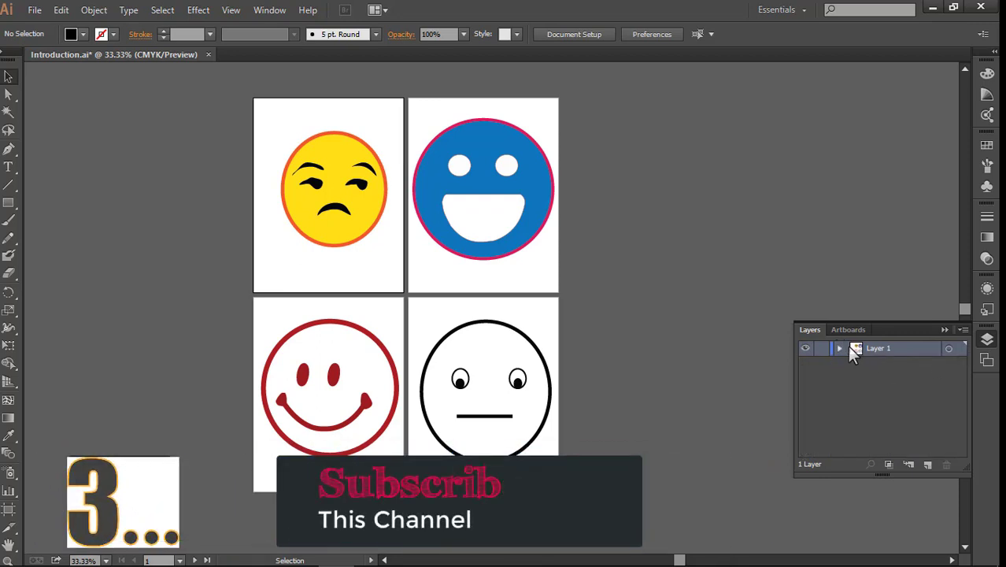
click(988, 341)
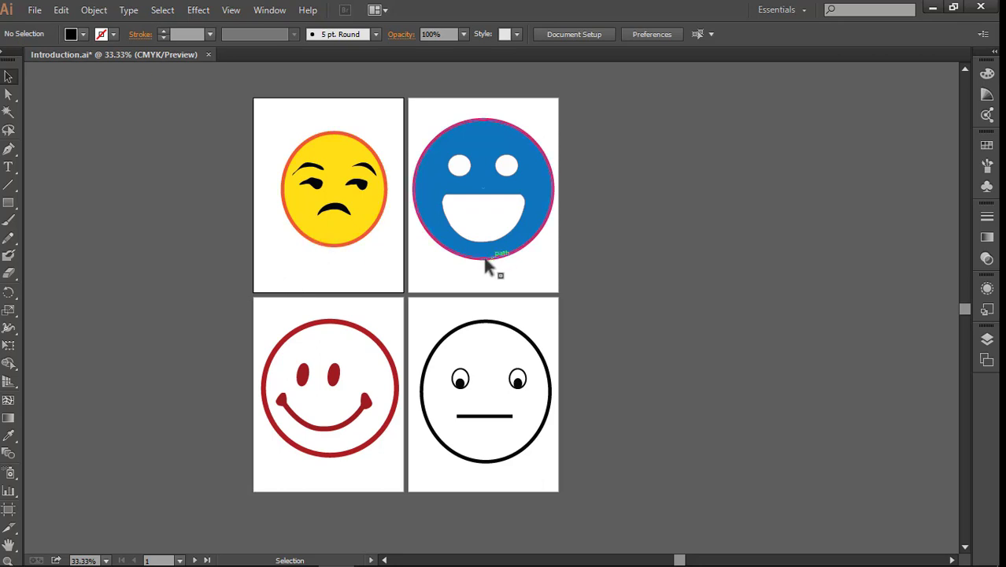
Step: Set the document zoom to 25% and return it to 33.33%
click(107, 560)
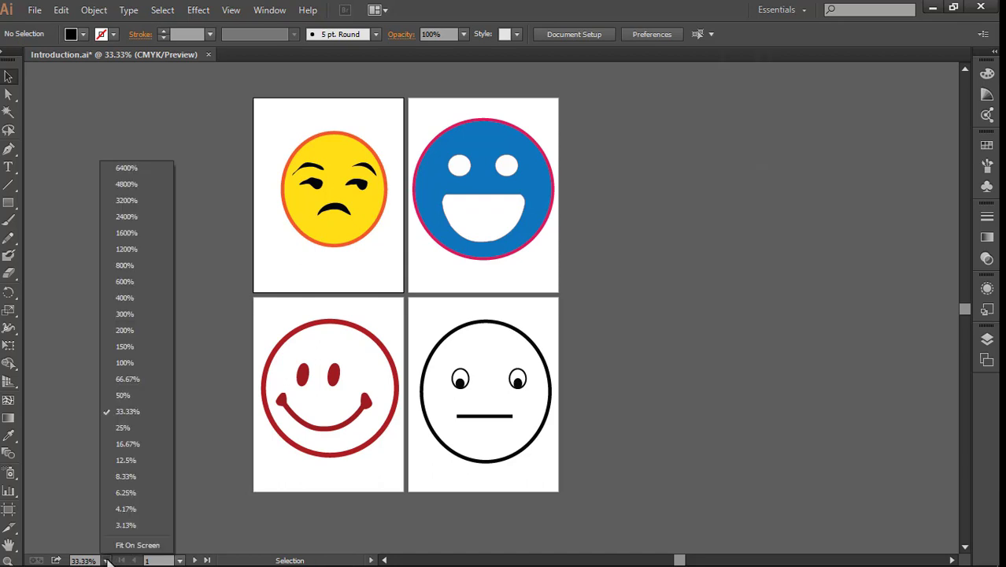
click(129, 428)
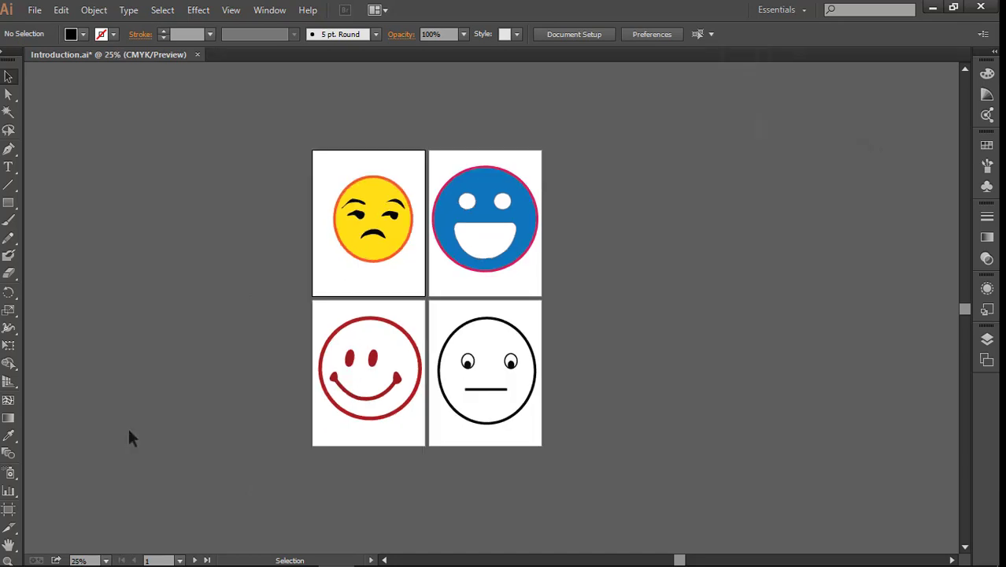
click(108, 560)
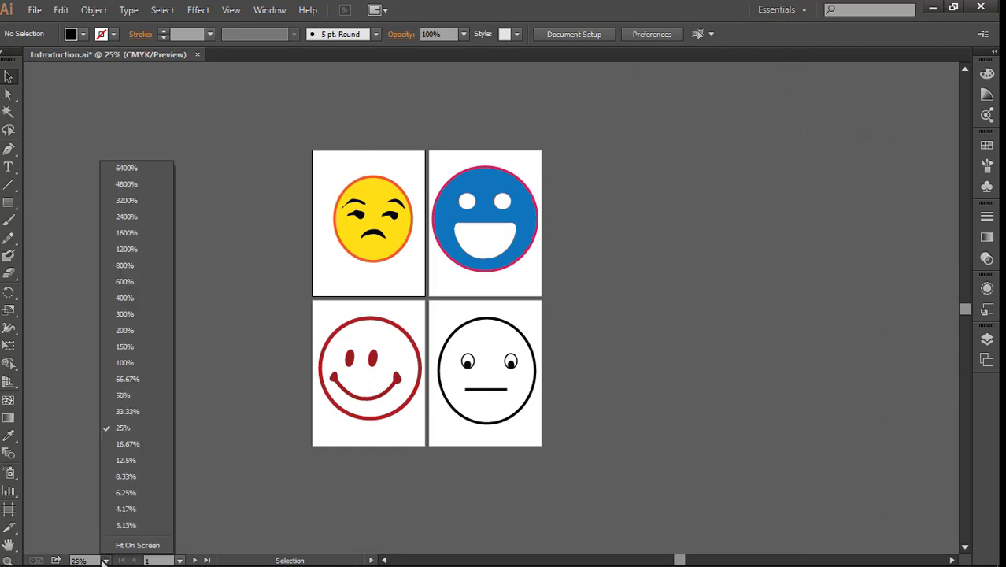
click(124, 410)
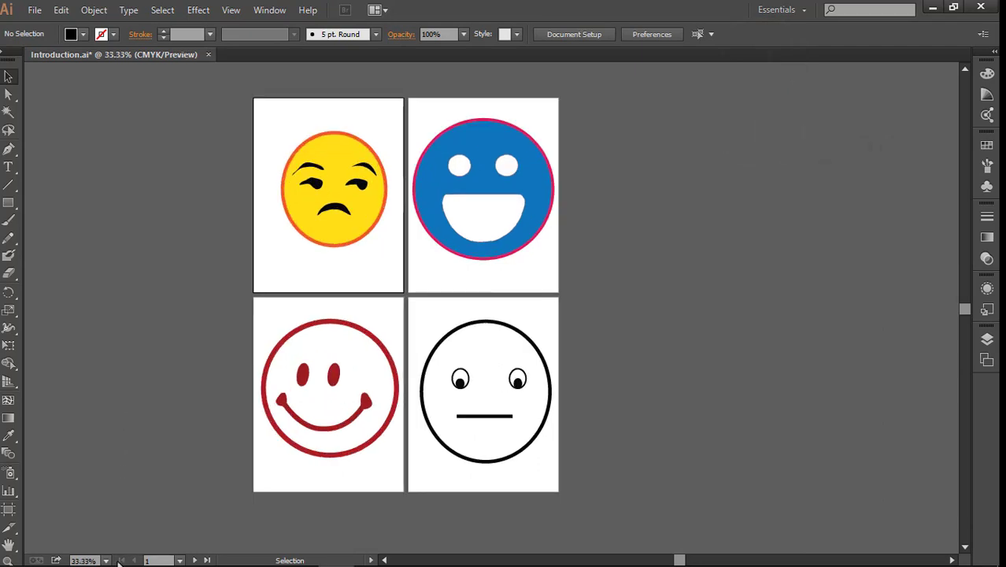
Step: View artboards 1, 2 and 4 in turn using artboard navigation, and fit all artboards in the window
click(182, 558)
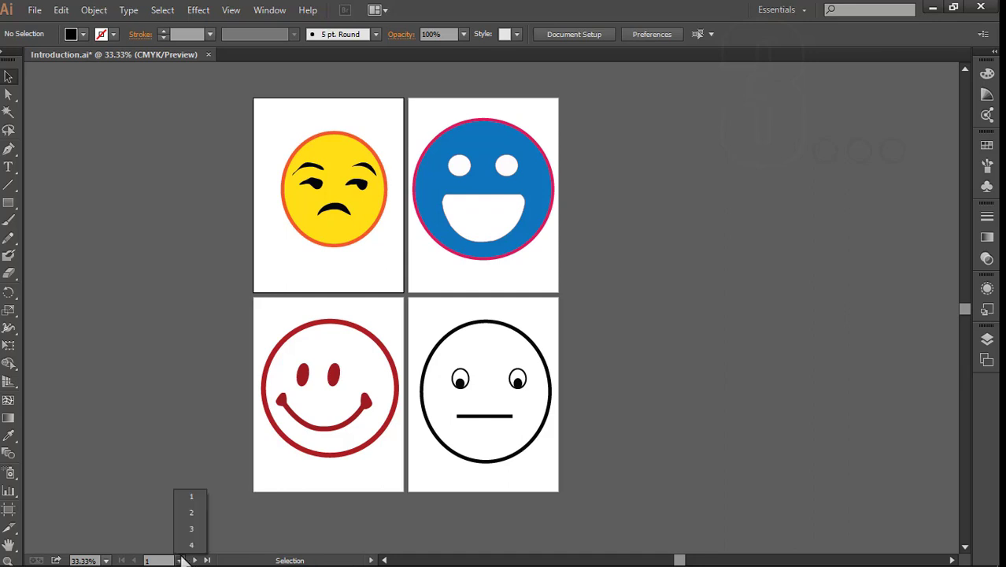
click(187, 496)
click(180, 560)
click(189, 517)
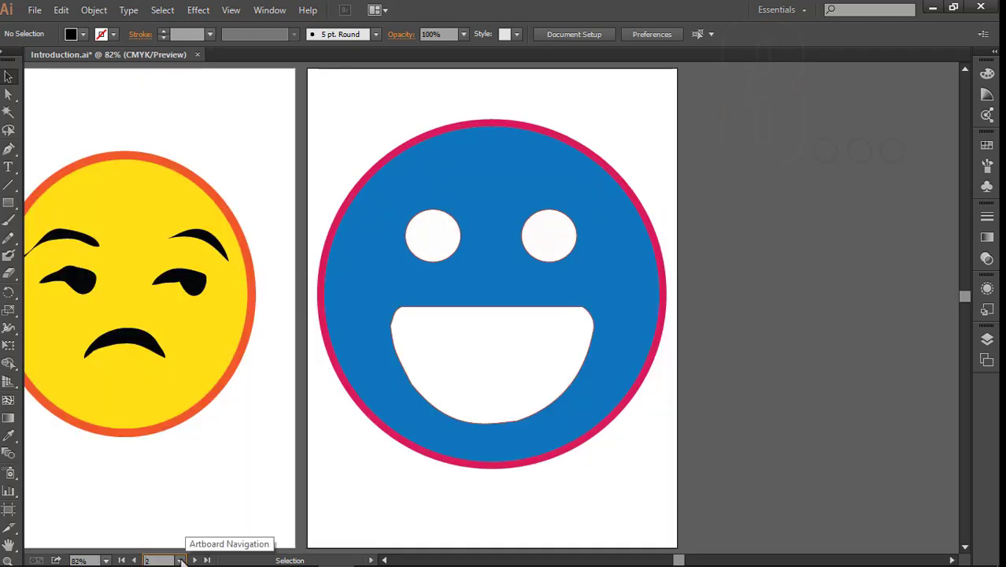
click(187, 557)
click(190, 545)
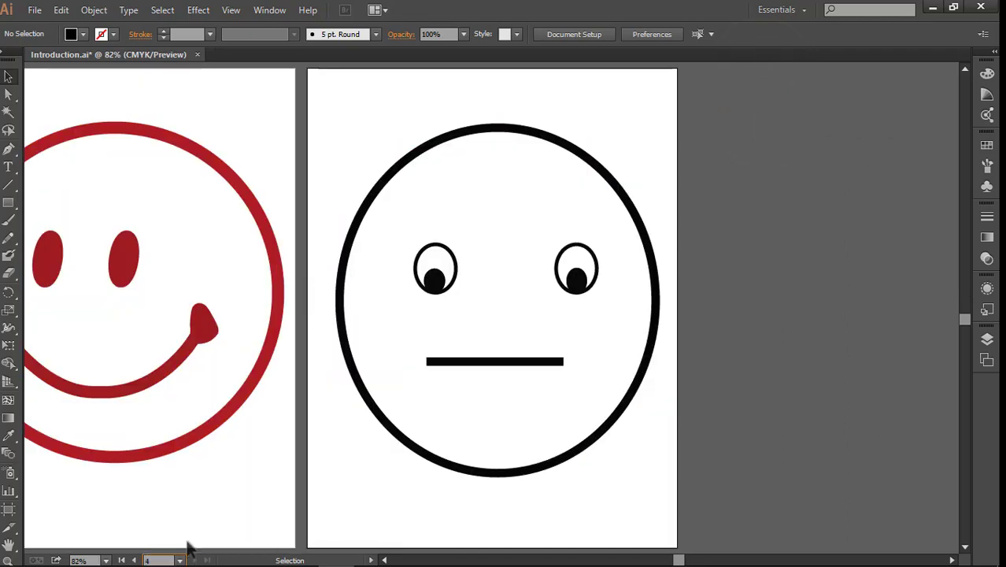
key(ctrl+alt+0)
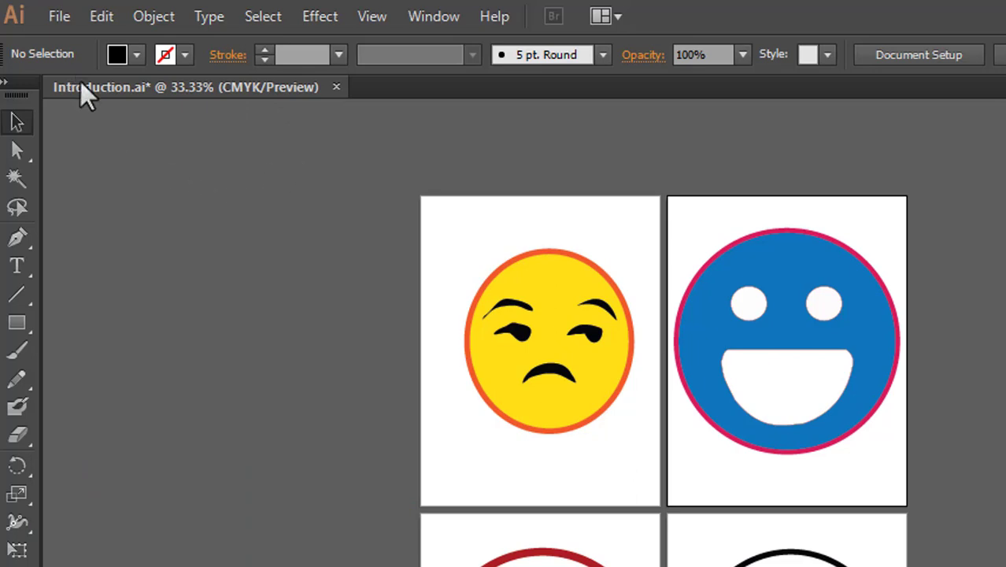
Step: Create two new documents with the default one-artboard Letter settings of the Print profile
click(59, 16)
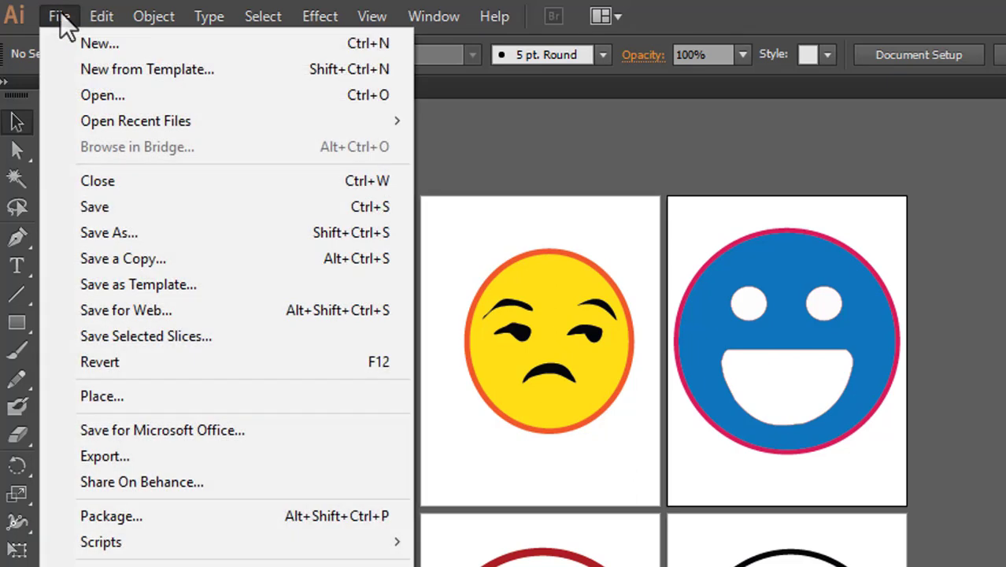
click(102, 46)
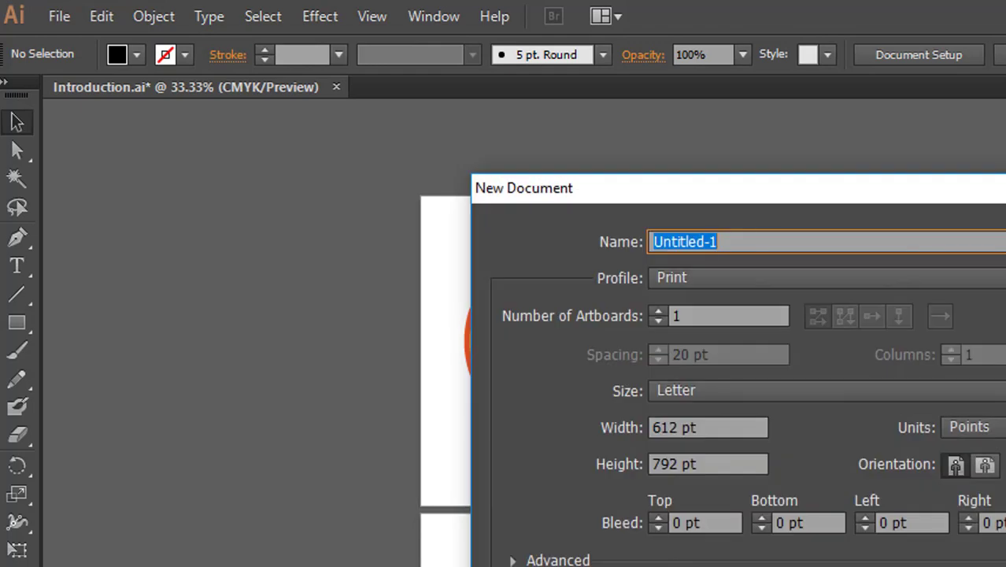
key(Return)
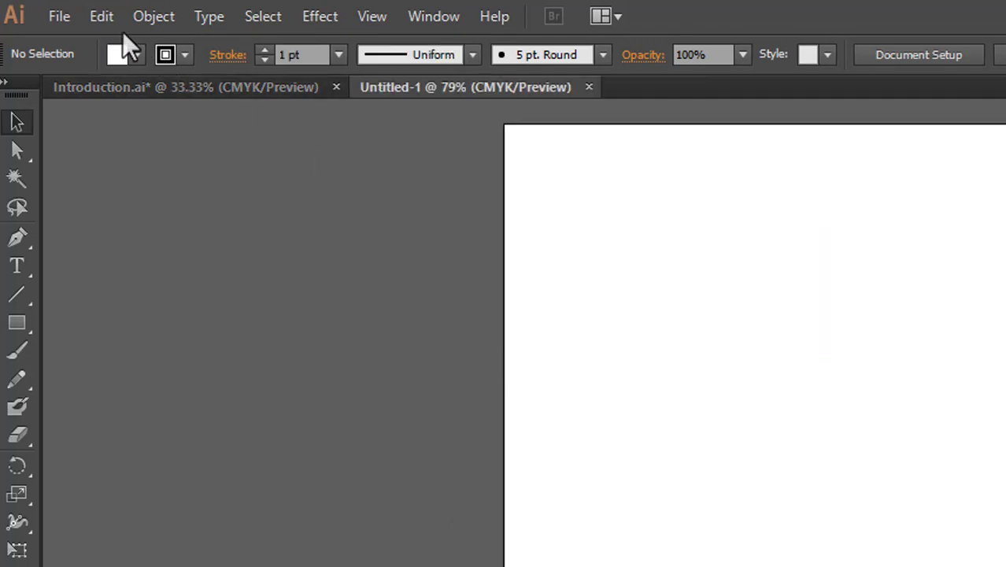
click(58, 17)
click(103, 45)
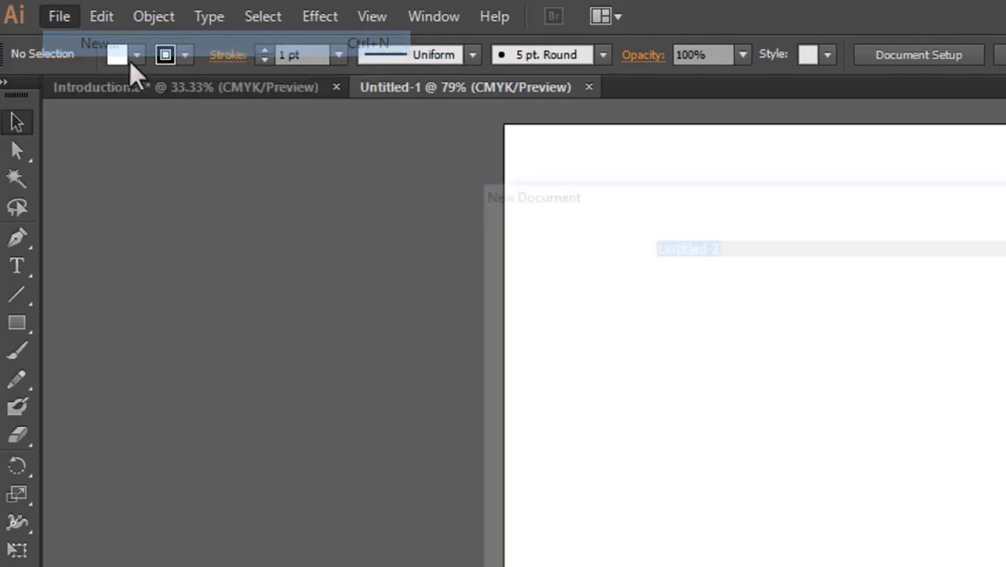
key(Return)
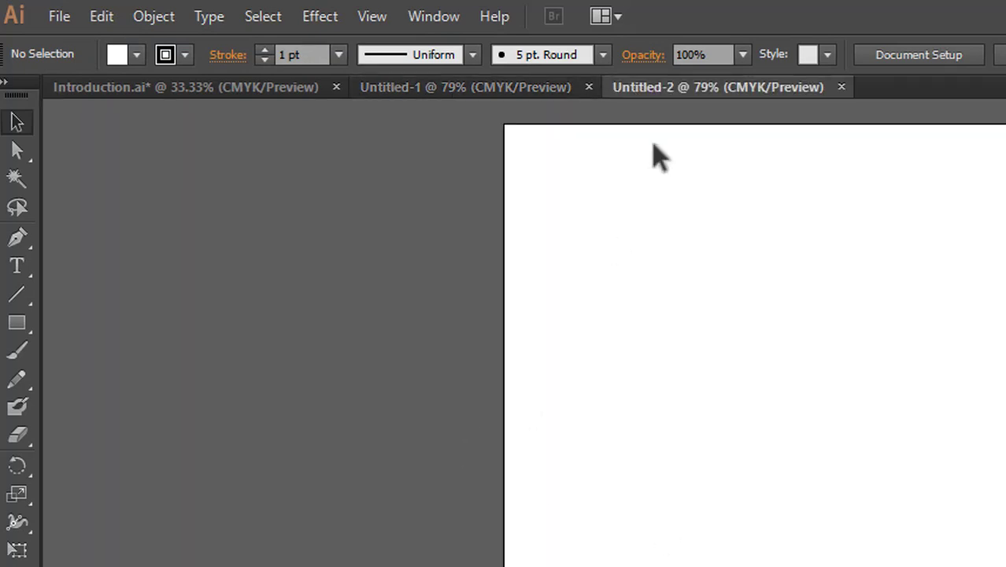
Step: Switch between the Untitled-1, Untitled-2 and Introduction.ai documents, ending on Introduction.ai
click(441, 90)
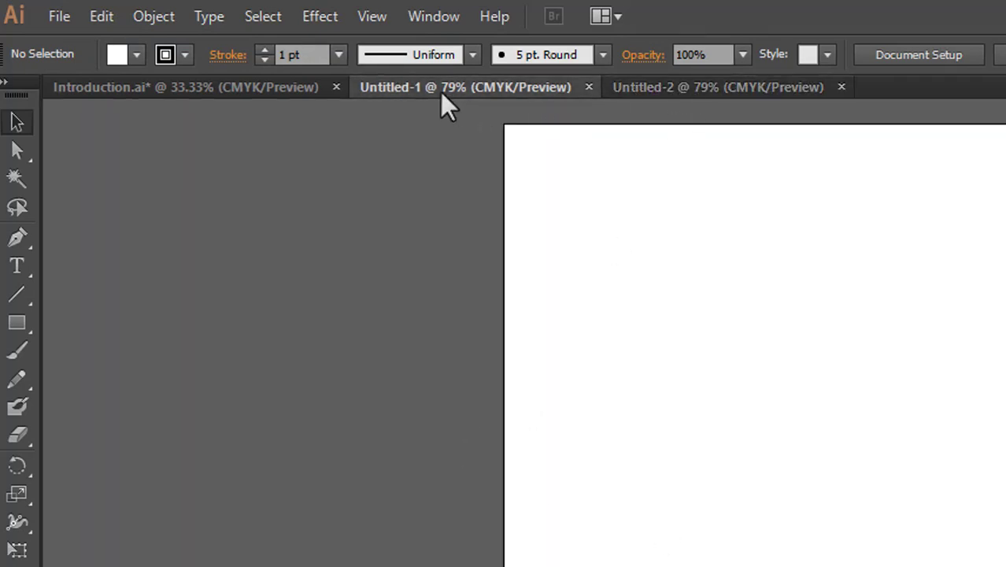
click(267, 87)
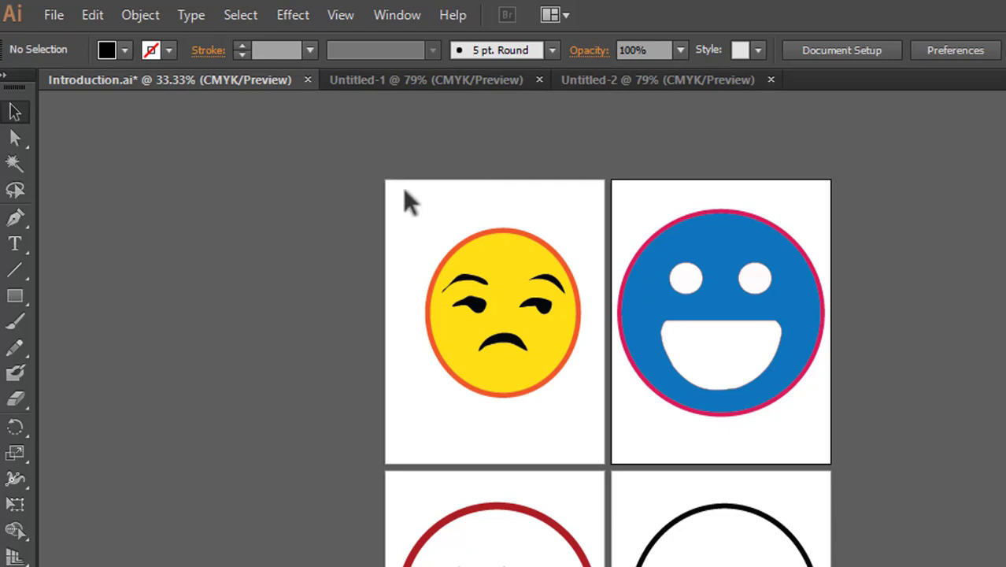
click(393, 80)
click(610, 80)
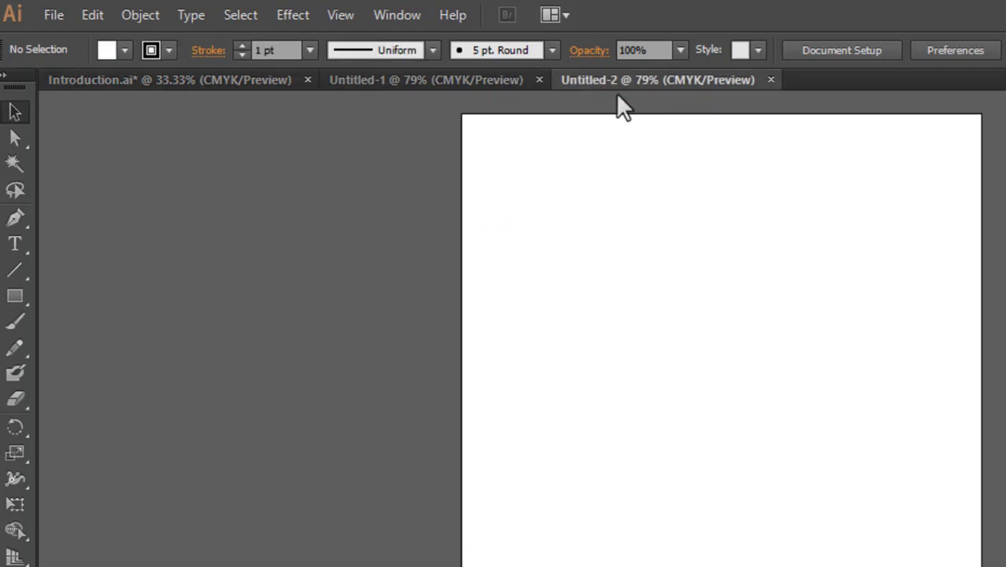
click(245, 82)
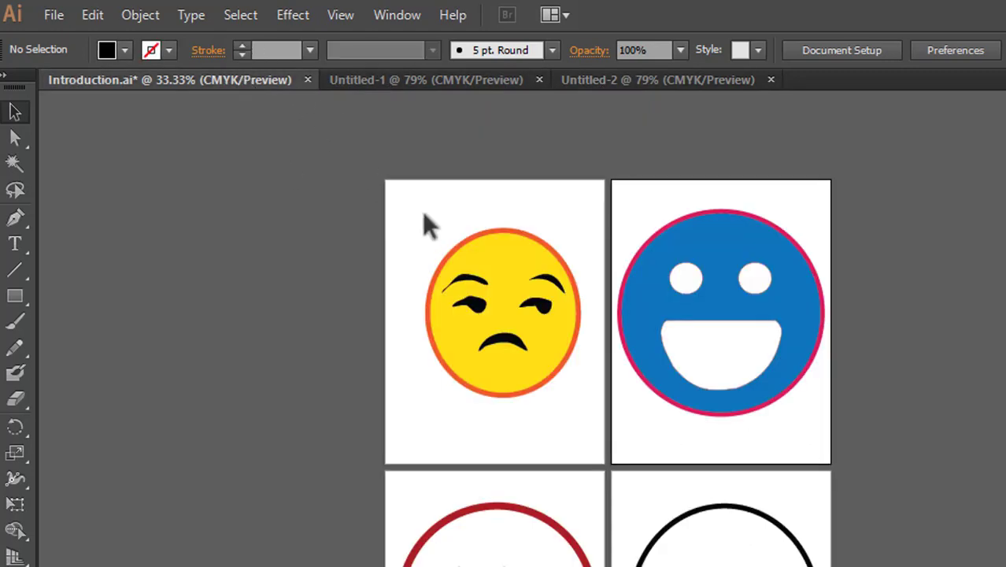
Step: Copy the whole yellow face from Introduction.ai, paste it into the Untitled-2 document and deselect it
drag(426, 215, 573, 427)
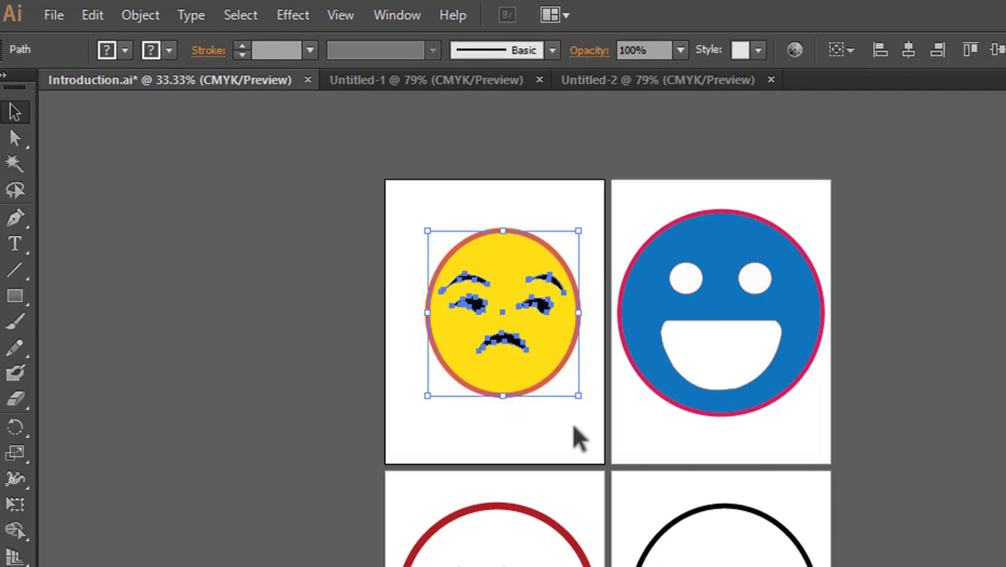
key(ctrl+c)
click(593, 82)
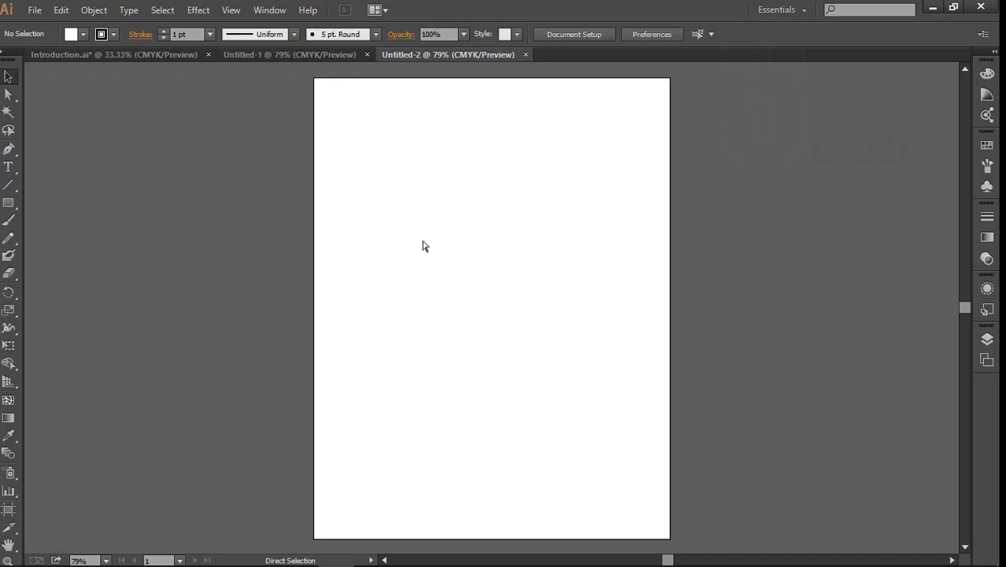
key(ctrl+v)
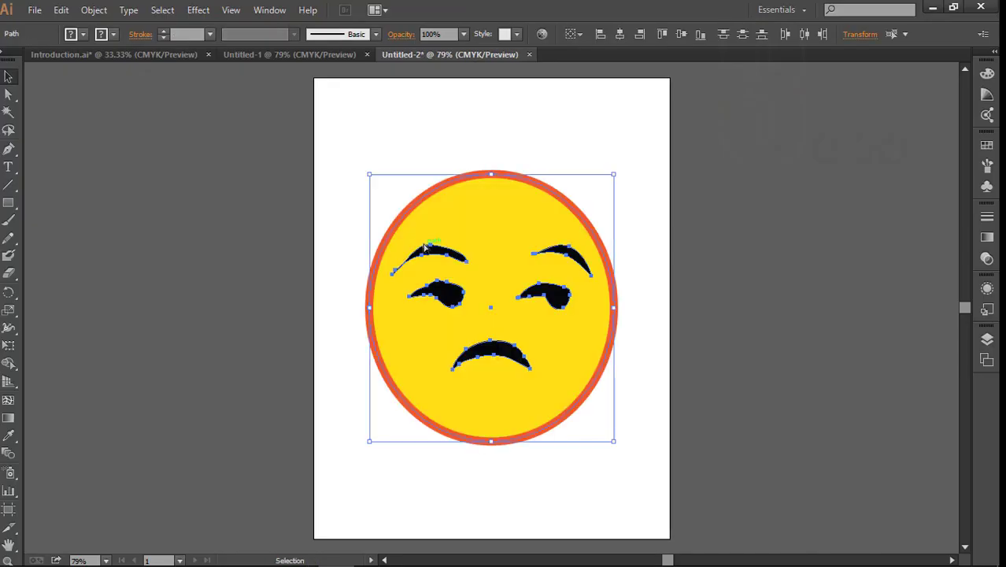
click(627, 146)
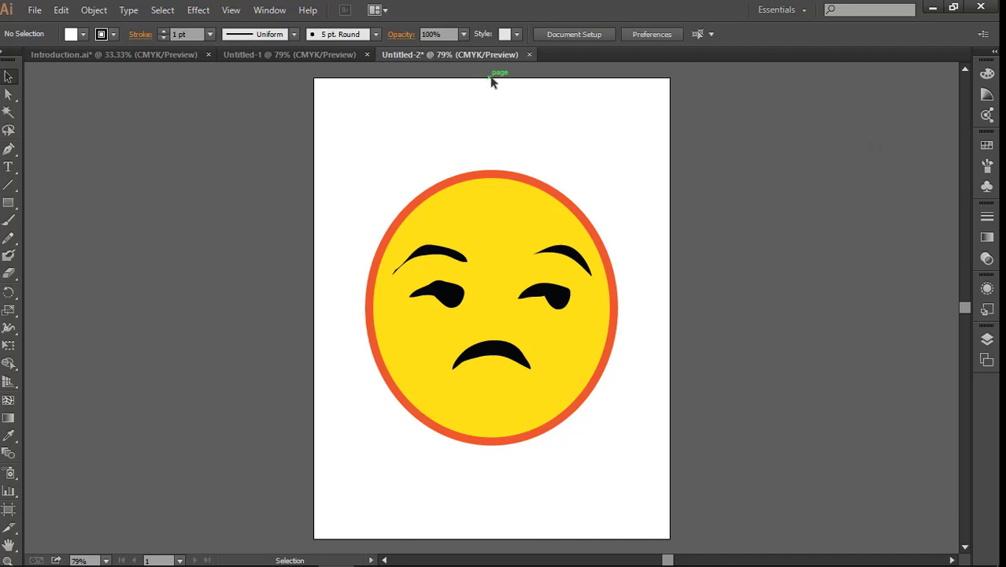
Step: Close Untitled-2 without saving its changes, close Untitled-1, and deselect the yellow face in Introduction.ai
click(530, 55)
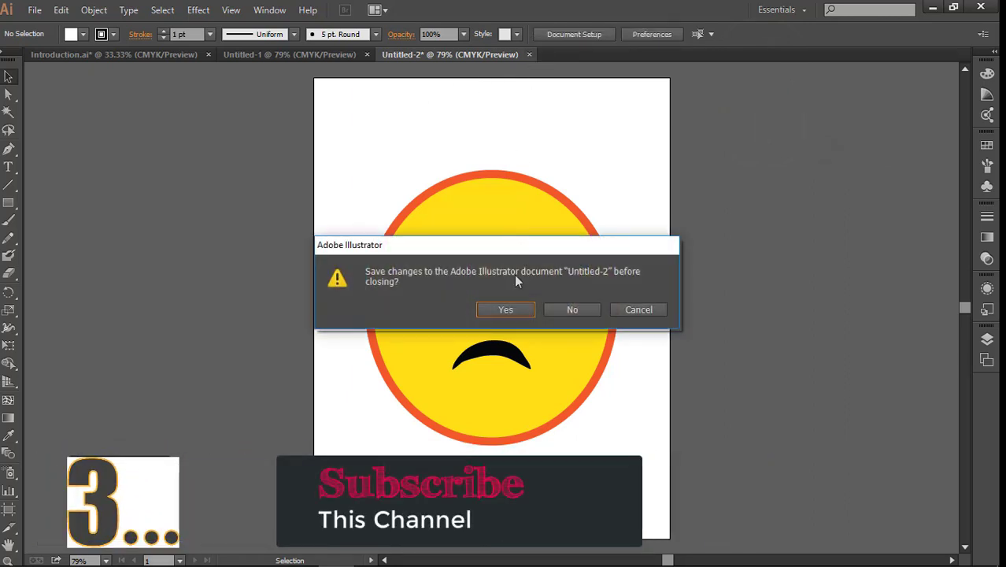
click(573, 309)
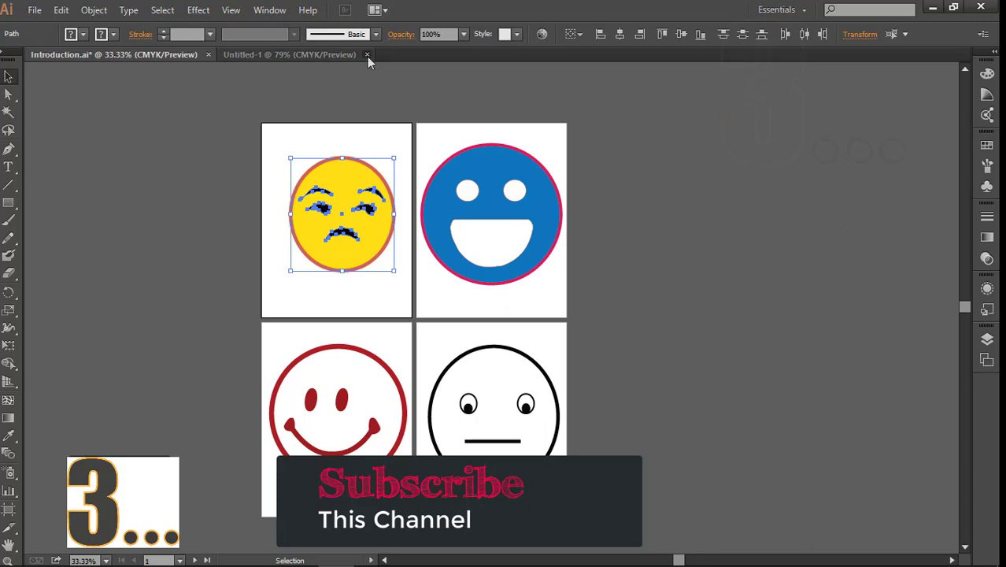
click(367, 55)
click(361, 128)
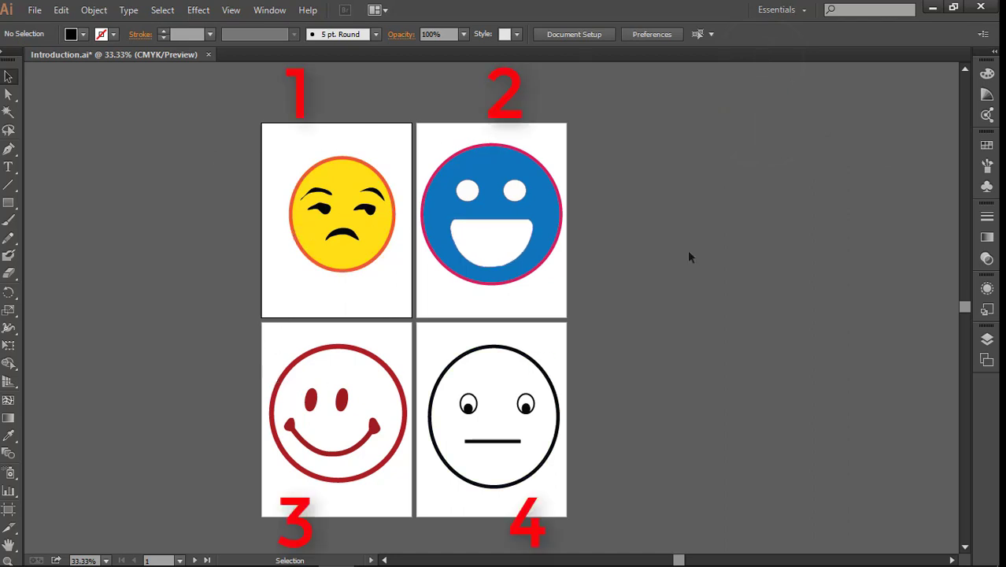
Step: Place copies of the red face's circle outline and the blue face's white mouth on the empty canvas beside the artboards
click(343, 400)
click(311, 359)
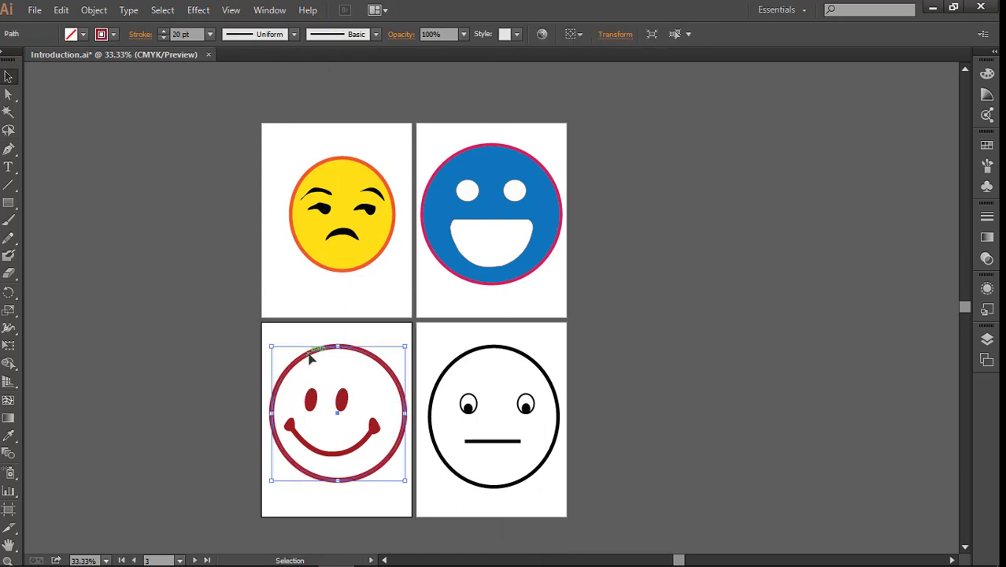
key(ctrl+c)
drag(308, 353, 153, 357)
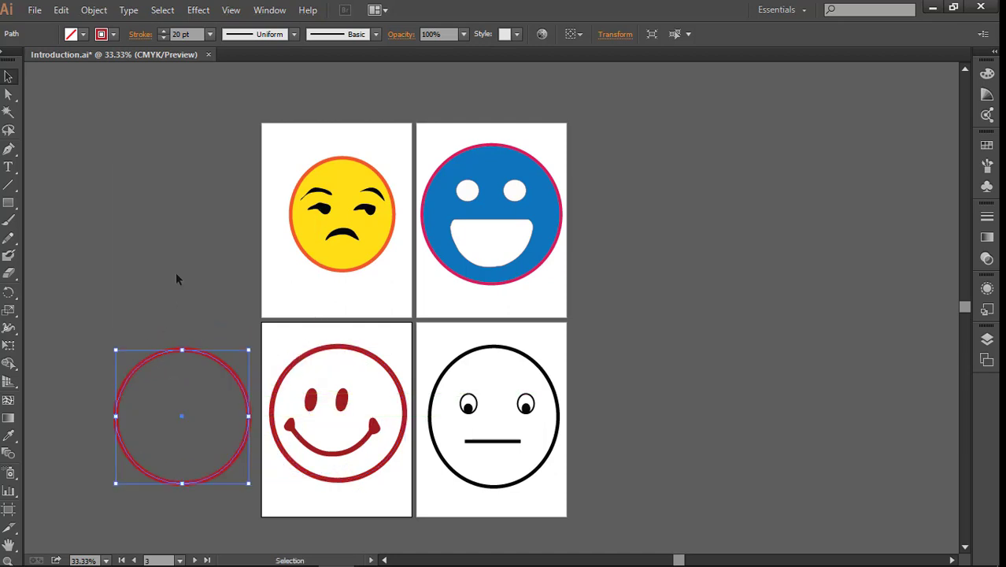
click(178, 274)
drag(480, 240, 151, 298)
click(193, 222)
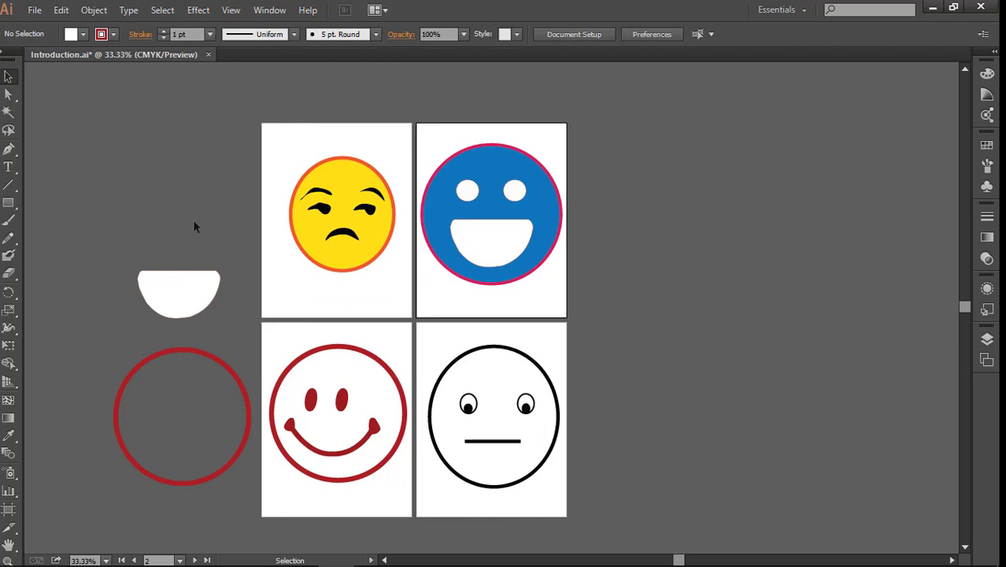
Step: Place a copy of the yellow face's black mouth on the canvas above the white mouth copy and deselect it
click(344, 237)
drag(343, 240, 339, 235)
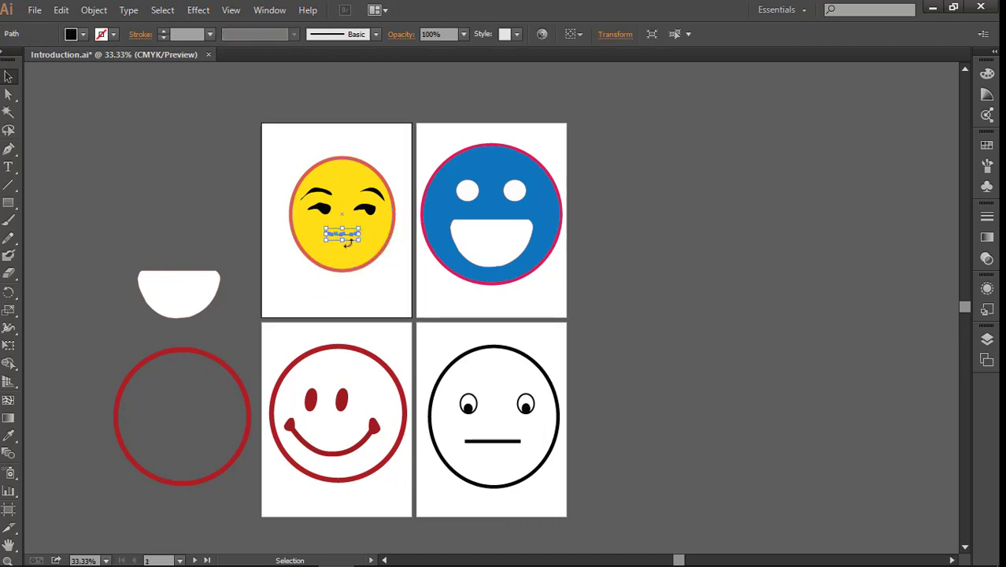
key(ctrl+z)
drag(351, 236, 190, 232)
click(220, 159)
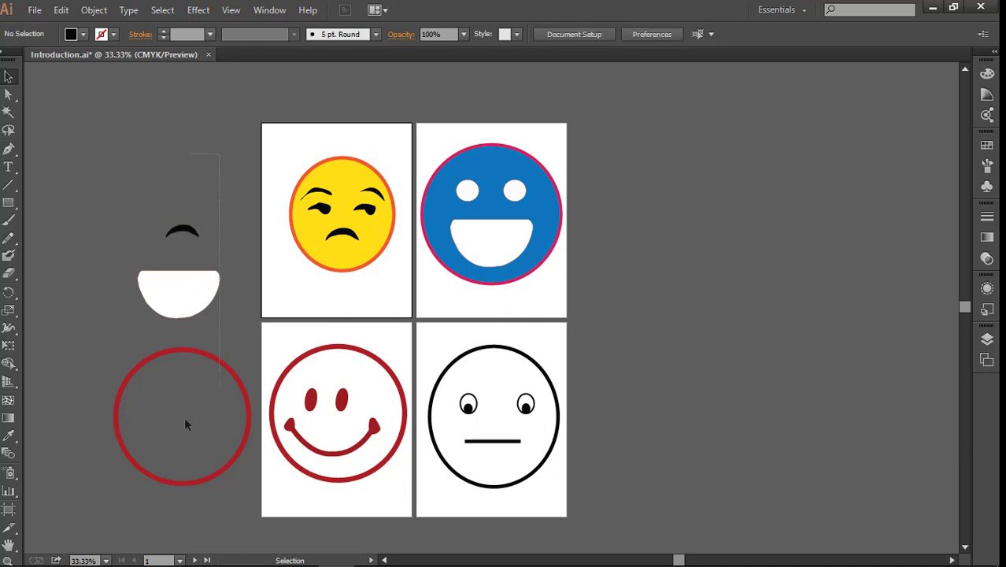
drag(184, 419, 171, 418)
click(167, 177)
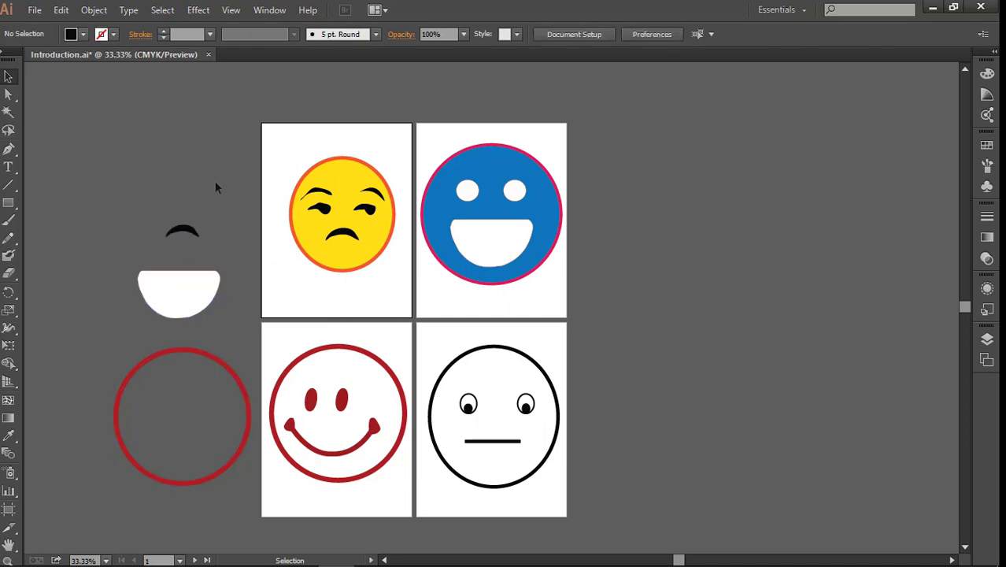